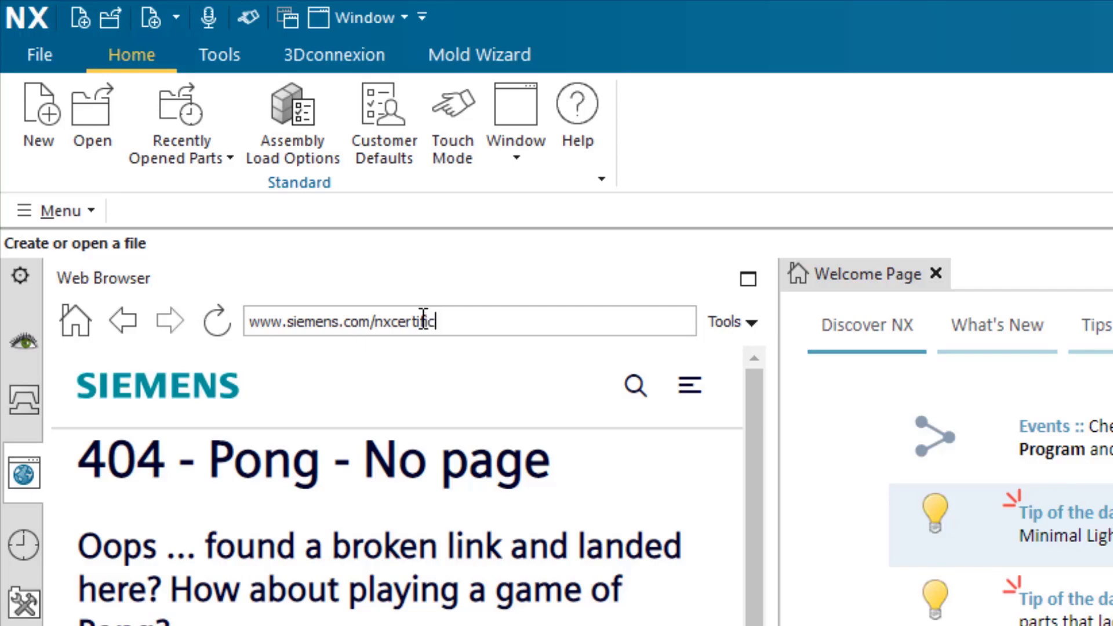
# Step: Load the Siemens NX certification web page in the embedded web browser and scan it for exam preparation information
pyautogui.write('n')
pyautogui.press('Return')
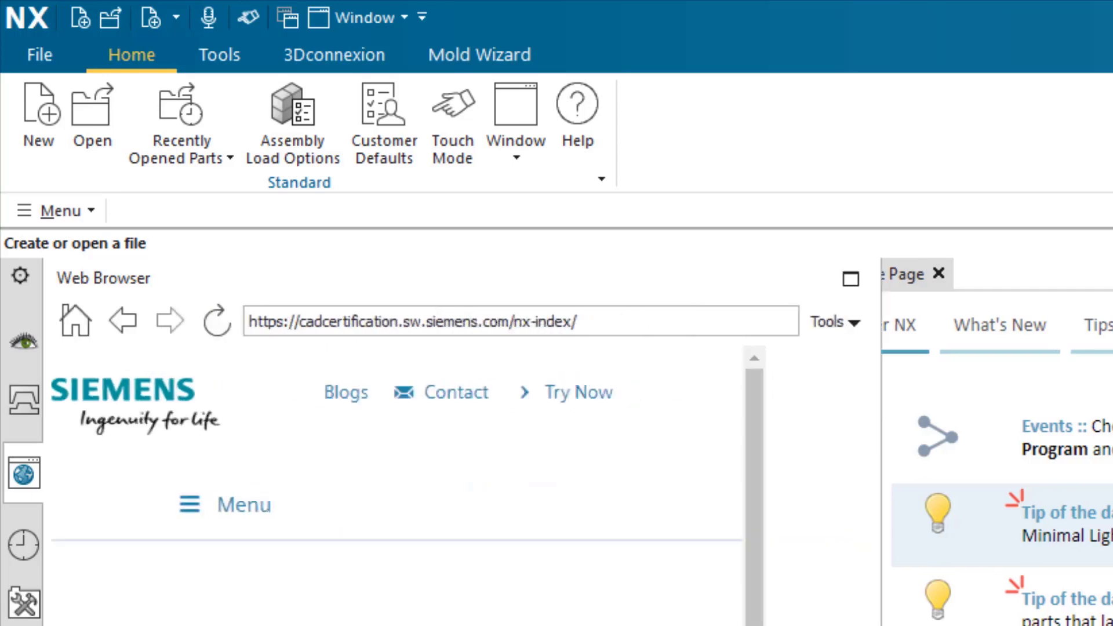
pyautogui.moveTo(1066, 583); pyautogui.dragTo(478, 428)
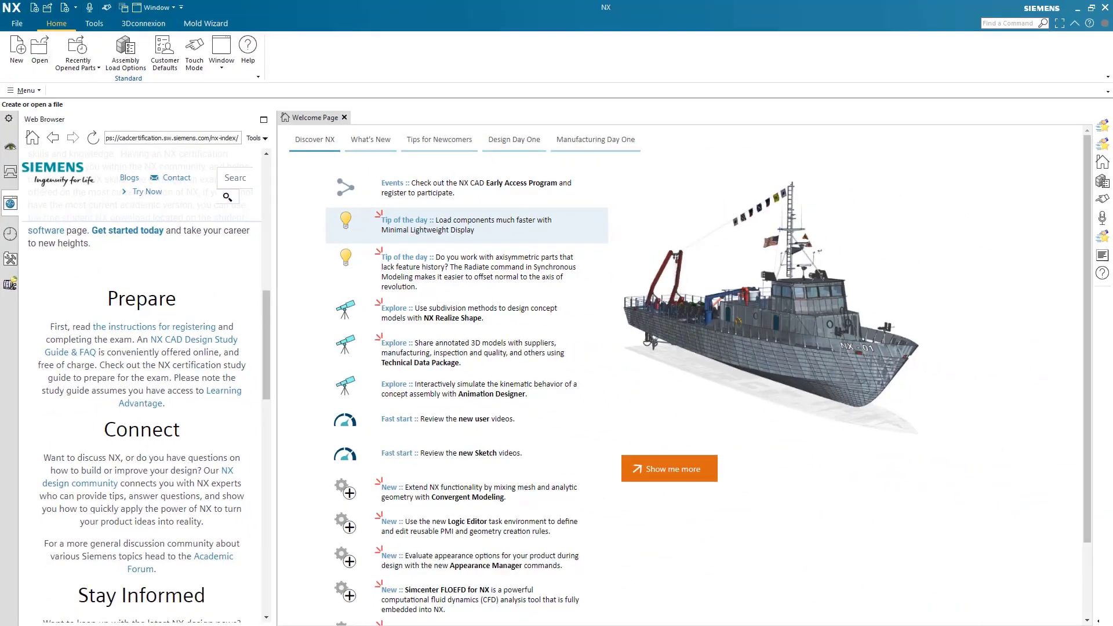
# Step: Switch to the NX CAD Design Certification study guide PDF in Chrome and restore its window from full screen
pyautogui.hotkey('alt', 'Tab')
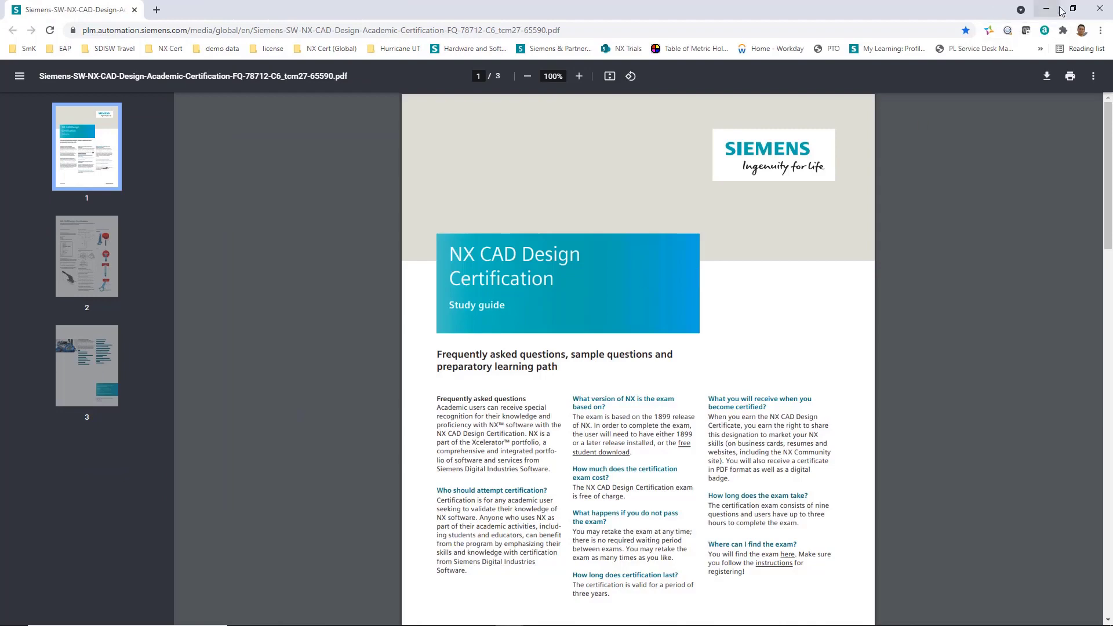
pyautogui.click(1072, 9)
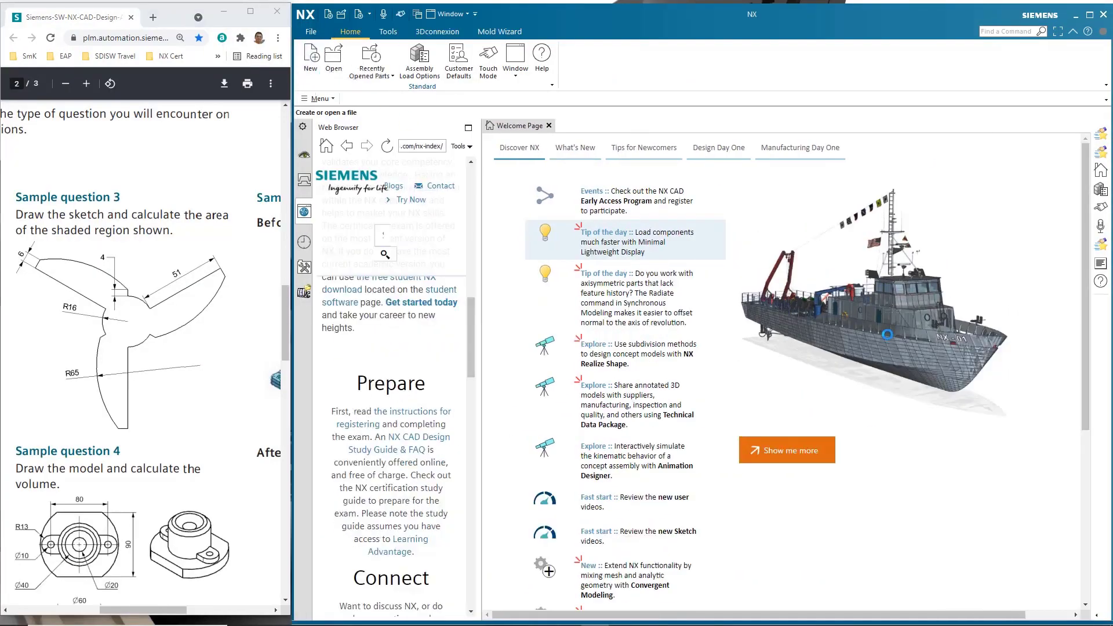
# Step: Create a new part from the Model template with units in millimetres, named "sample question 3"
pyautogui.hotkey('ctrl', 'n')
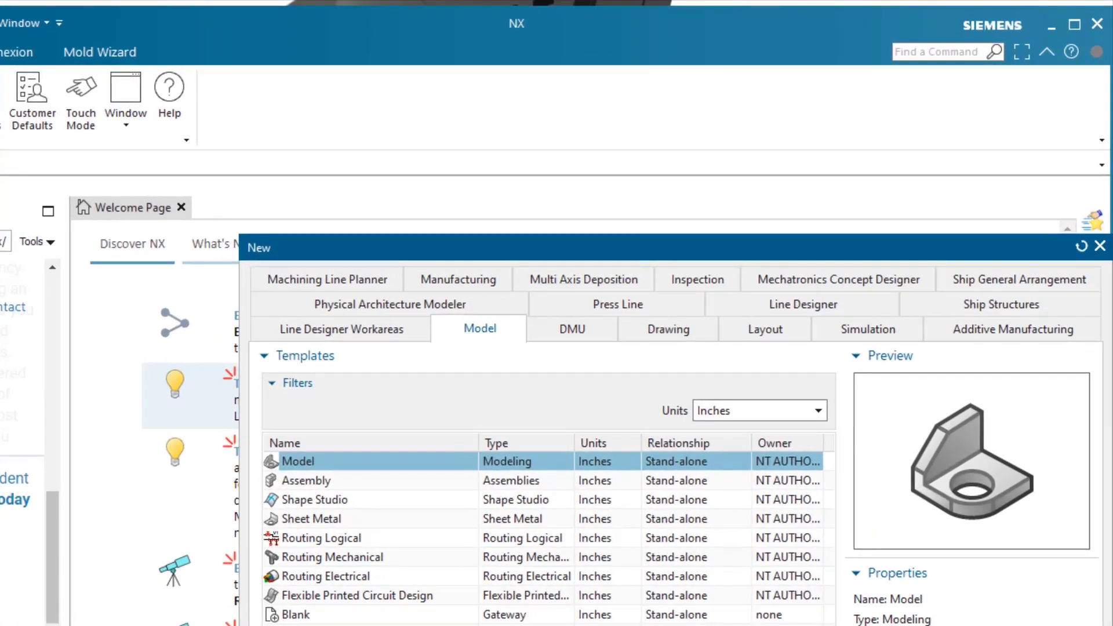
pyautogui.click(818, 410)
pyautogui.click(724, 430)
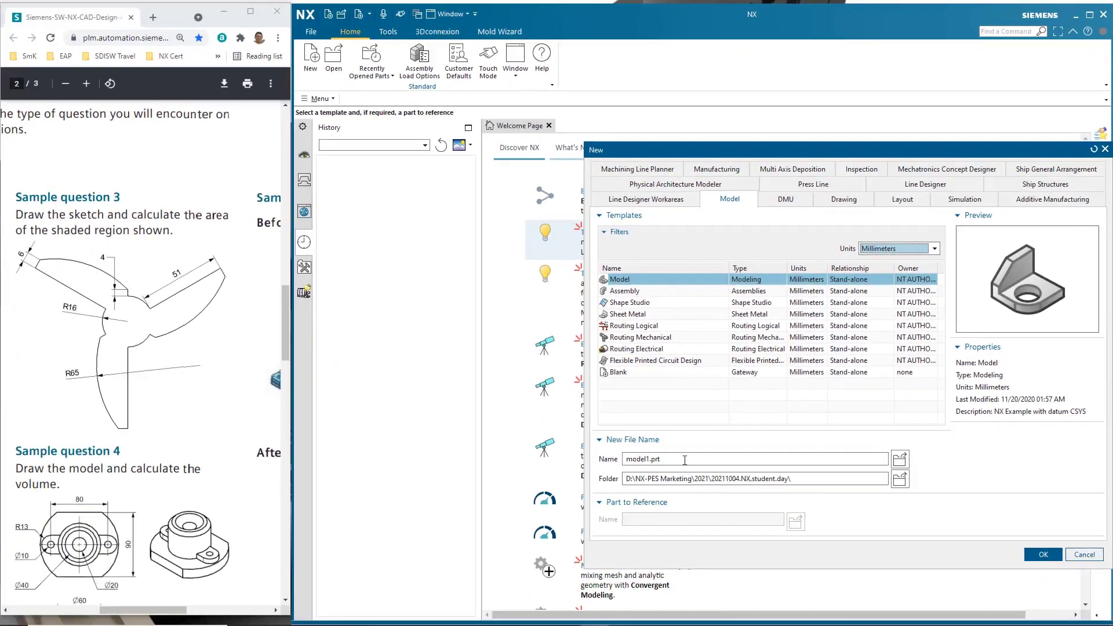
pyautogui.moveTo(685, 460); pyautogui.dragTo(577, 483)
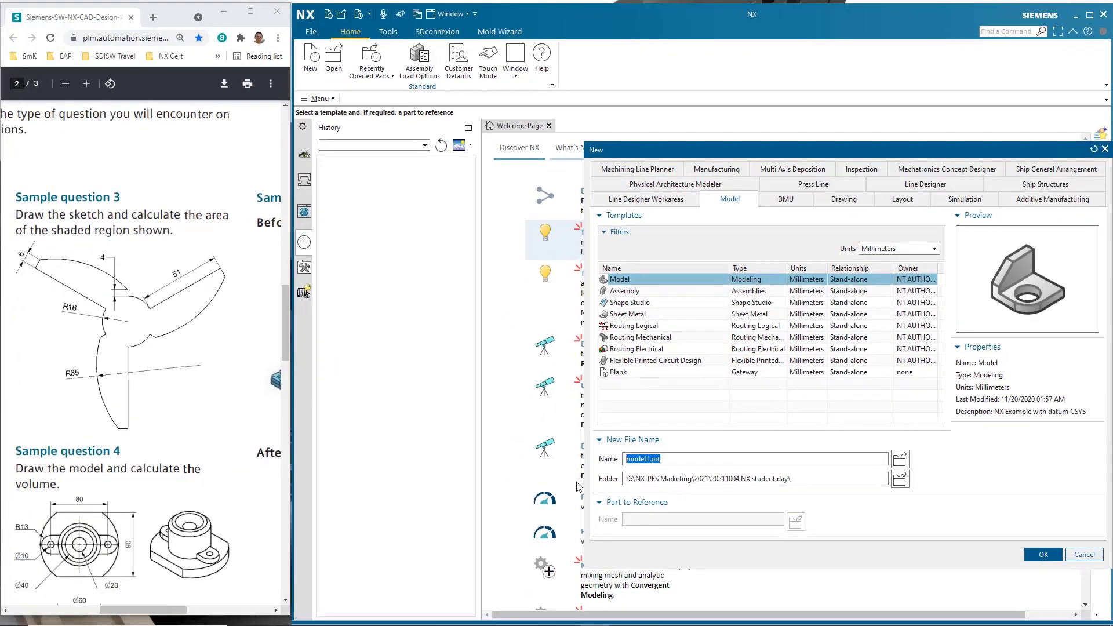
pyautogui.write('sample question 3')
pyautogui.press('Return')
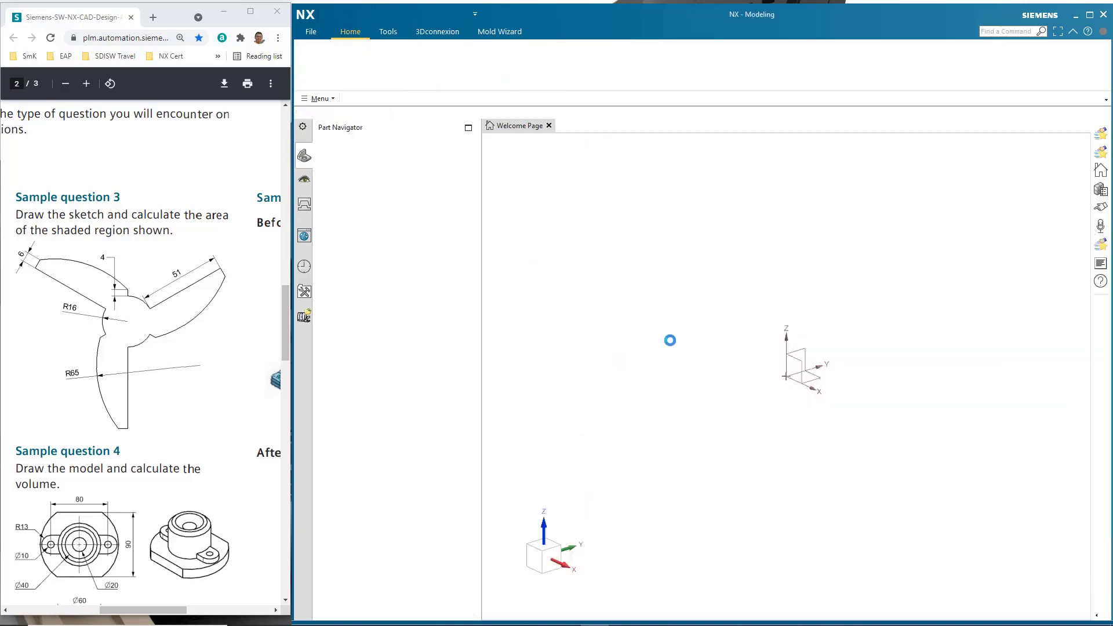
# Step: Start a new sketch on the Top principal plane
pyautogui.click(337, 60)
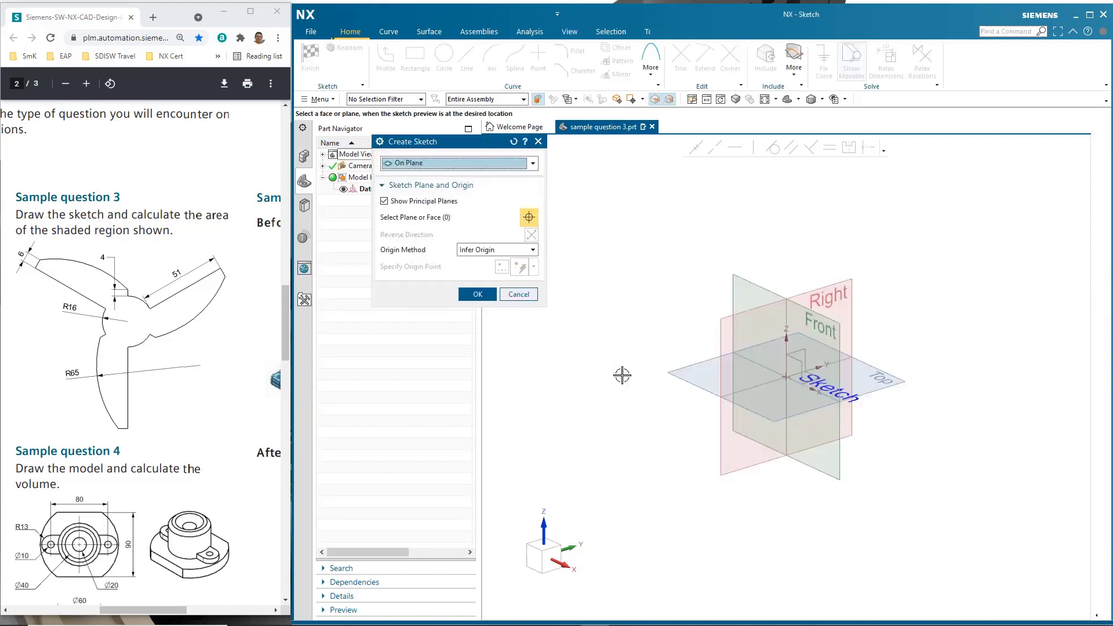
pyautogui.click(879, 390)
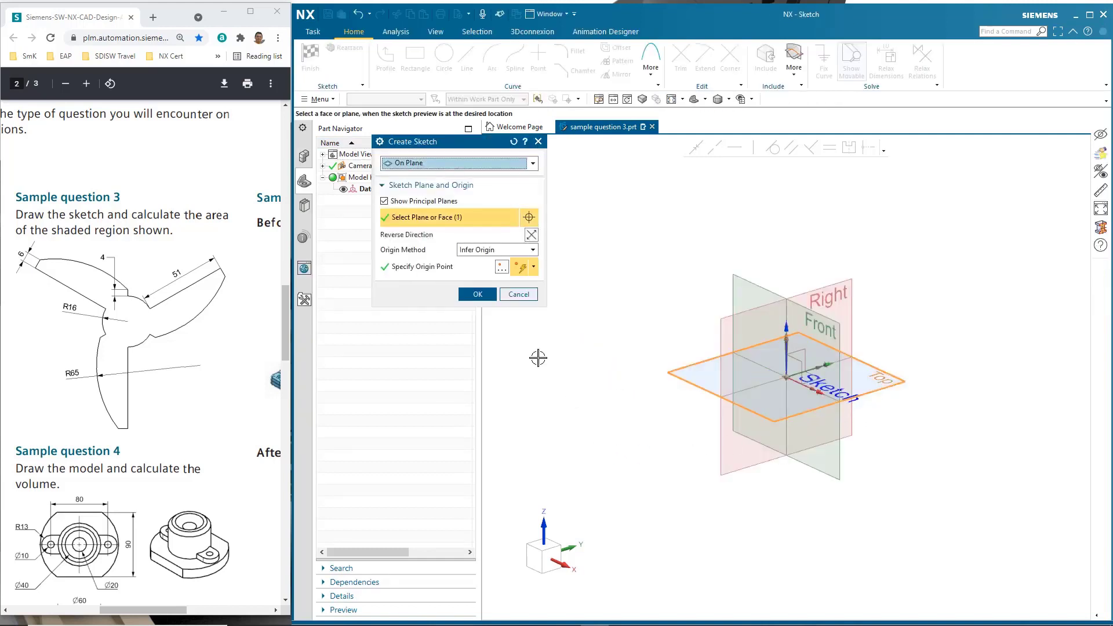
pyautogui.click(477, 294)
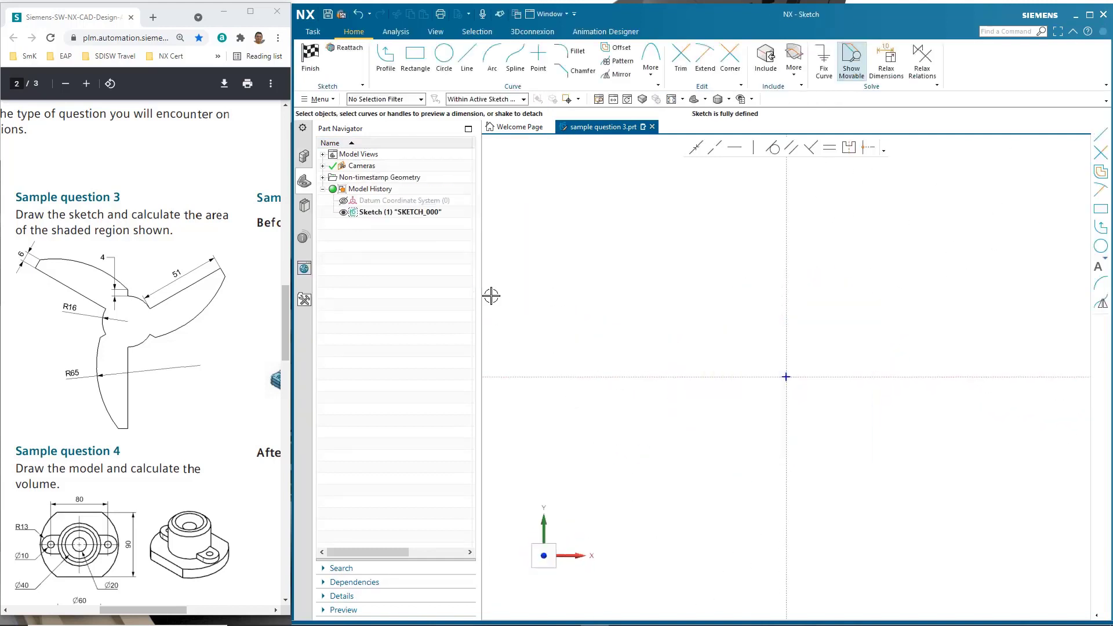
# Step: Sketch a circle with a diameter of 32 mm centred on the sketch origin
pyautogui.click(444, 55)
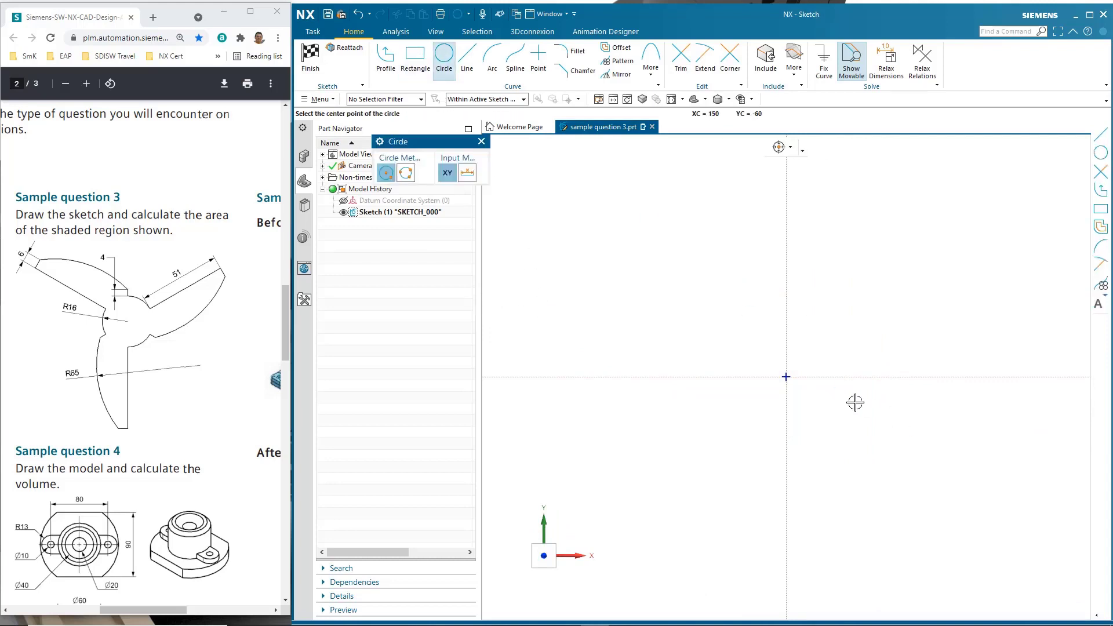
pyautogui.click(785, 377)
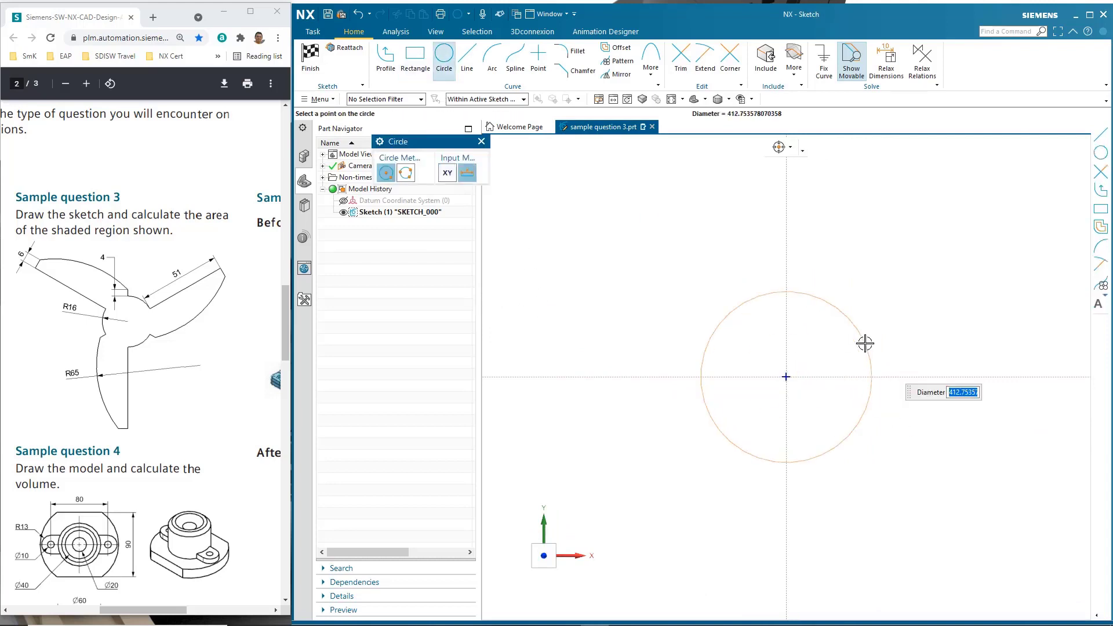
pyautogui.write('32')
pyautogui.press('Return')
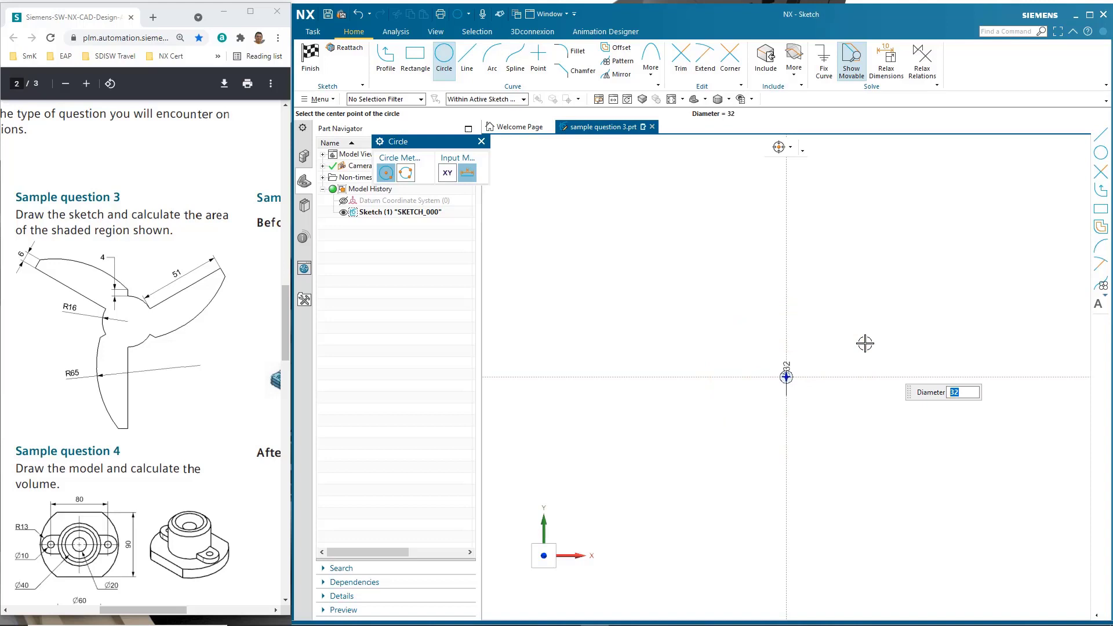
pyautogui.hotkey('ctrl', 'f')
pyautogui.press('Escape')
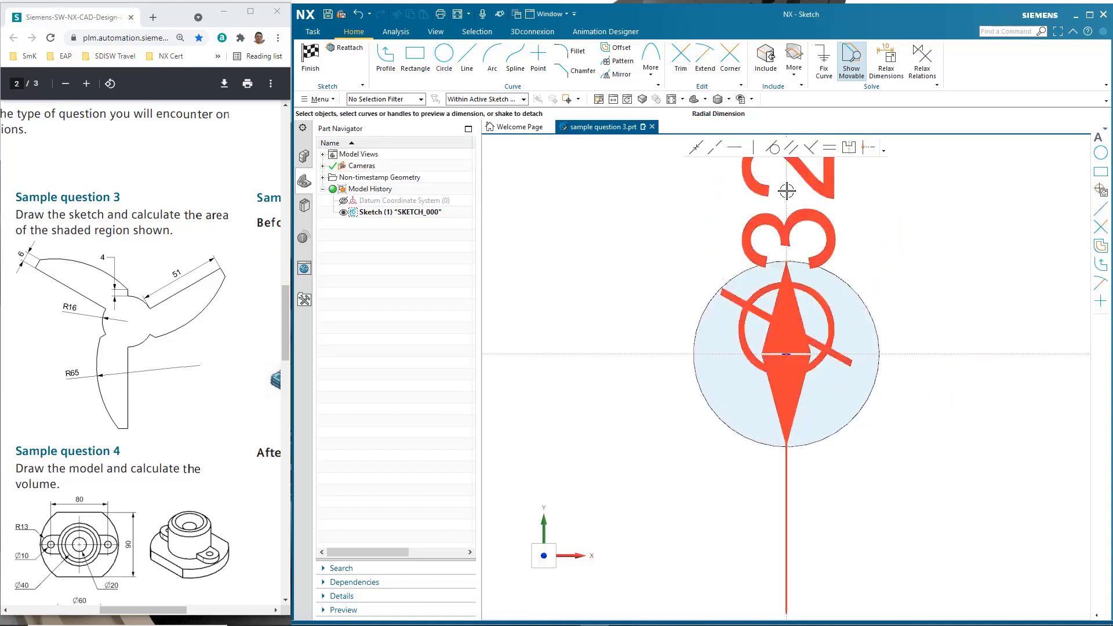
# Step: Move the circle's dimension away from the circle and convert it from a diameter to a radius dimension
pyautogui.moveTo(787, 191); pyautogui.dragTo(993, 187)
pyautogui.scroll(-1, 965, 208)
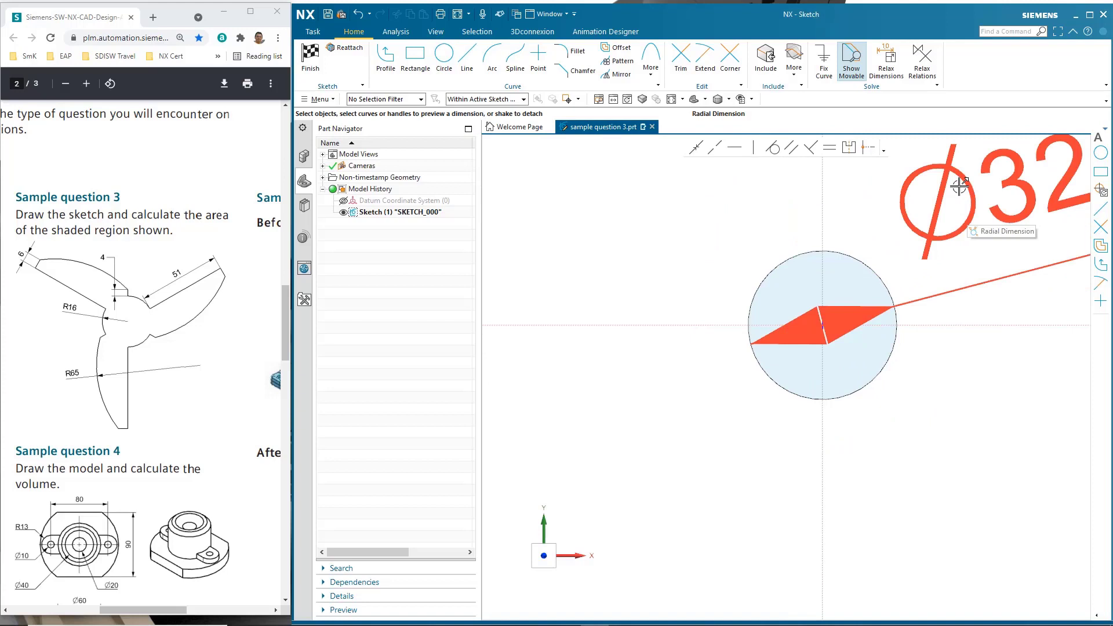
pyautogui.hotkey('ctrl', 'f')
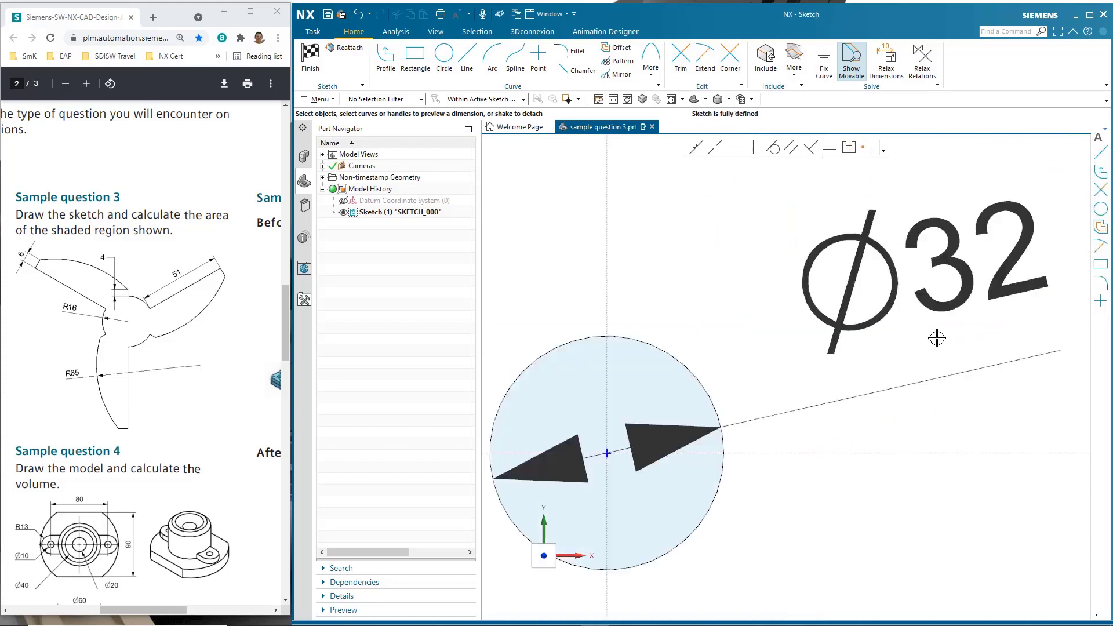
pyautogui.rightClick(931, 278)
pyautogui.click(935, 336)
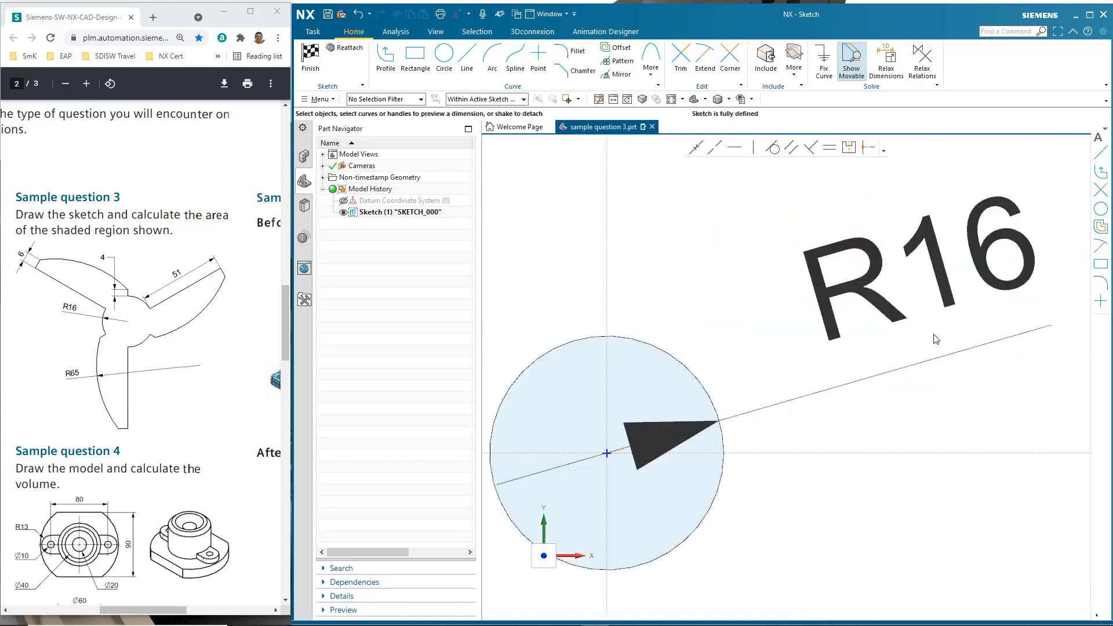
# Step: Decrease the sketch dimension text size by two increments
pyautogui.click(435, 32)
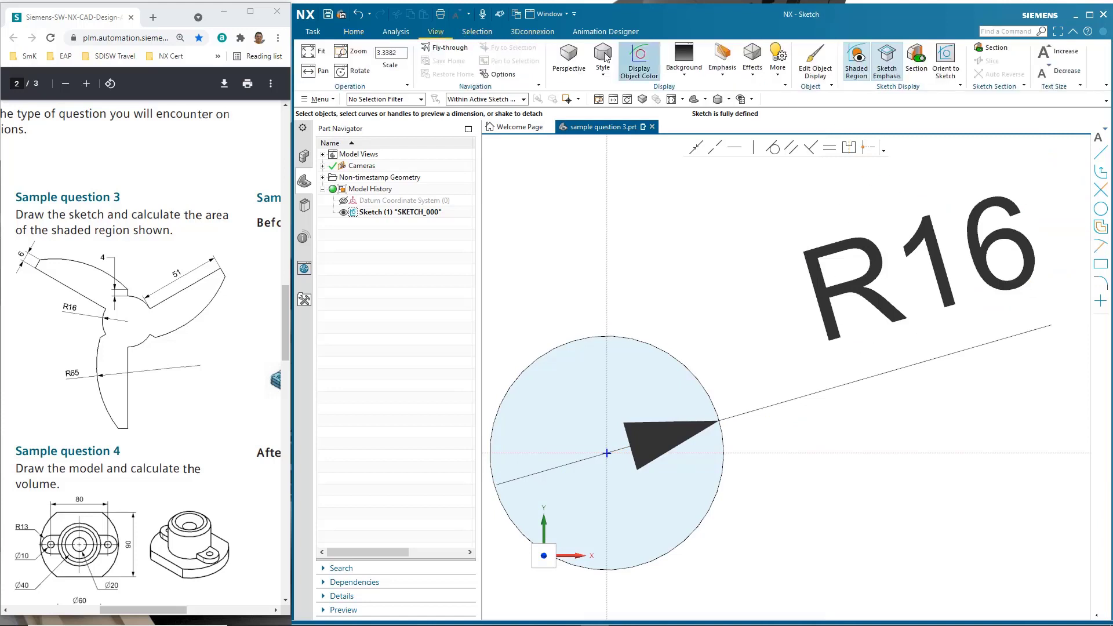
pyautogui.click(1067, 72)
pyautogui.click(1067, 72)
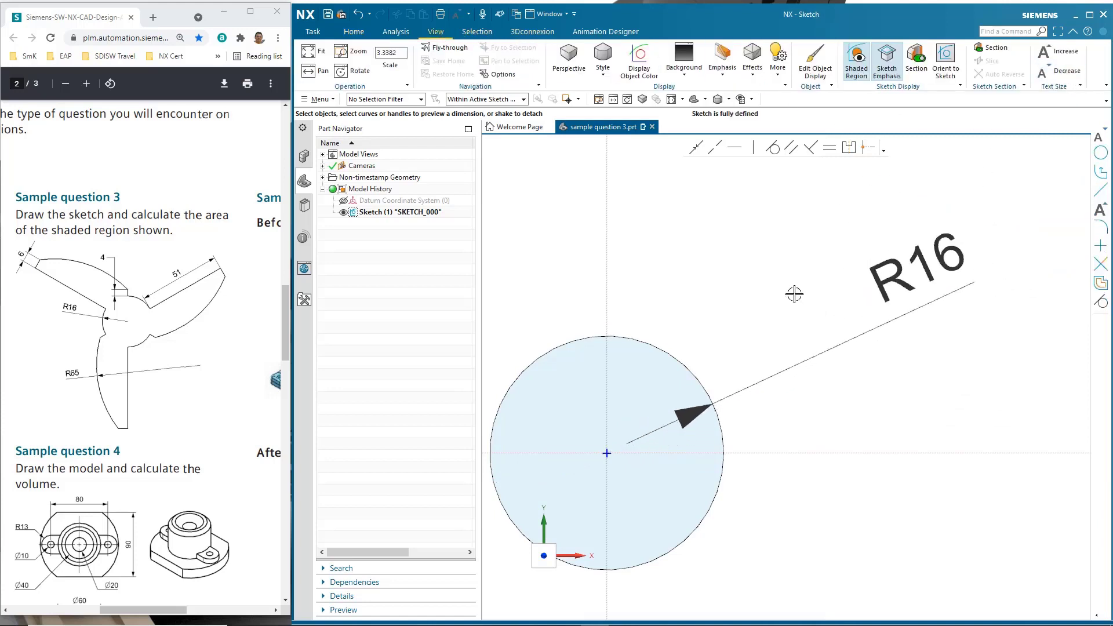
pyautogui.scroll(-2, 794, 294)
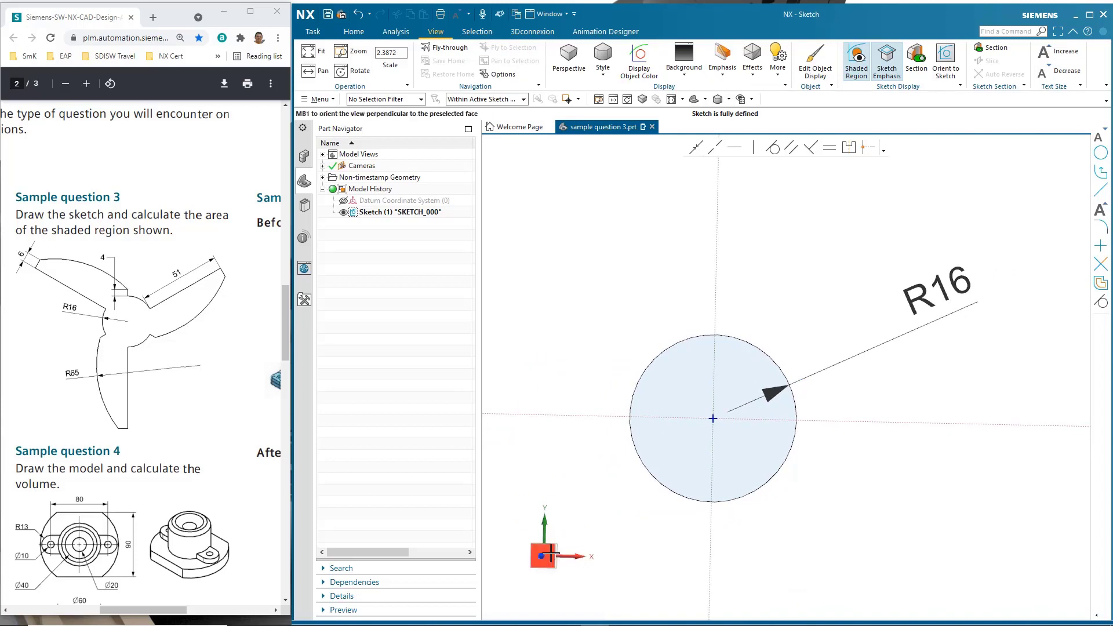
# Step: Sketch a vertical line with Profile from the circle's centre up to about 10.6 mm beyond the circle
pyautogui.click(353, 31)
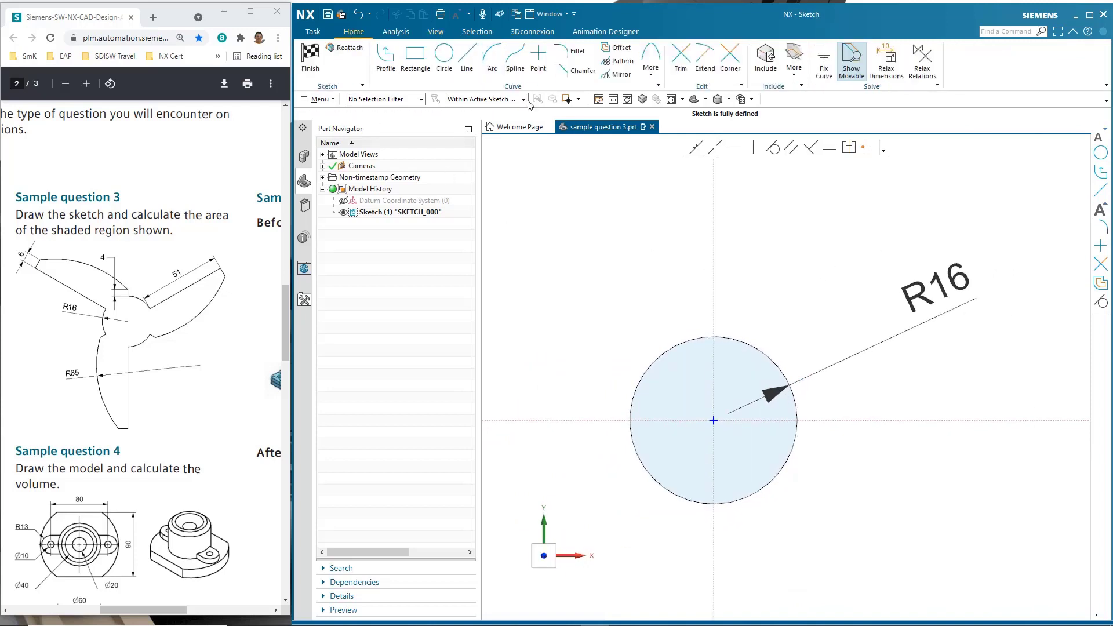
pyautogui.click(385, 58)
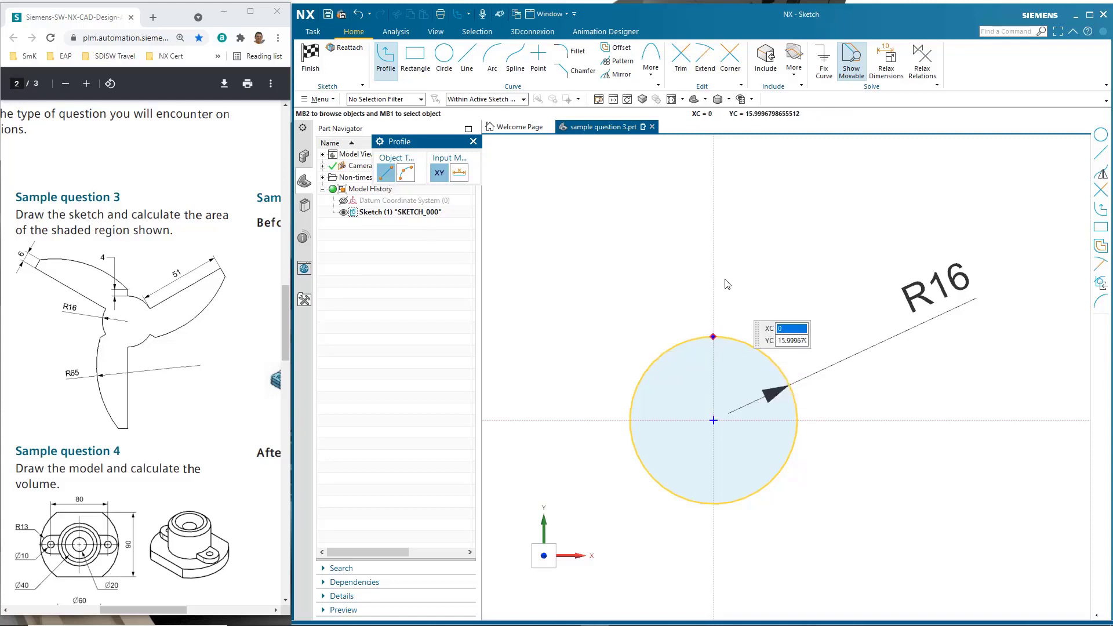
pyautogui.click(667, 353)
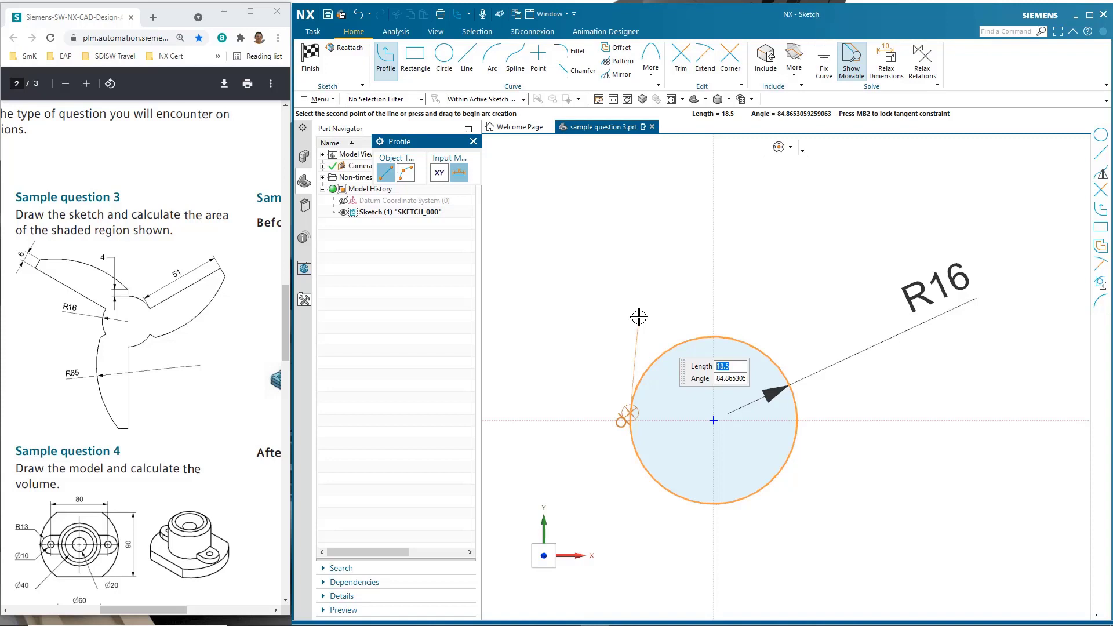
pyautogui.press('Escape')
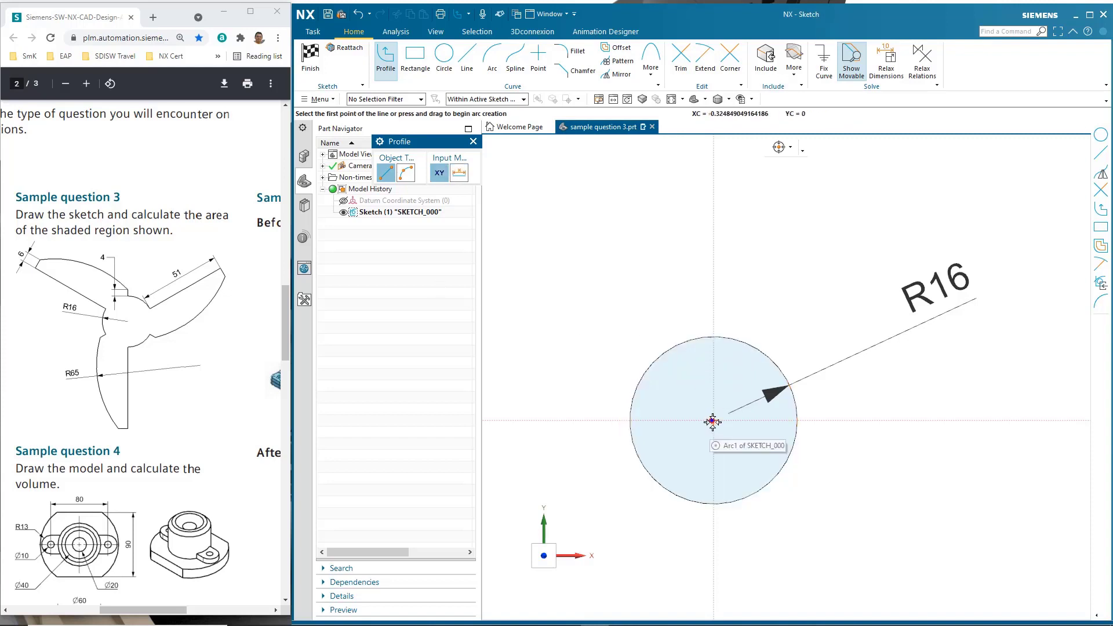
pyautogui.click(712, 421)
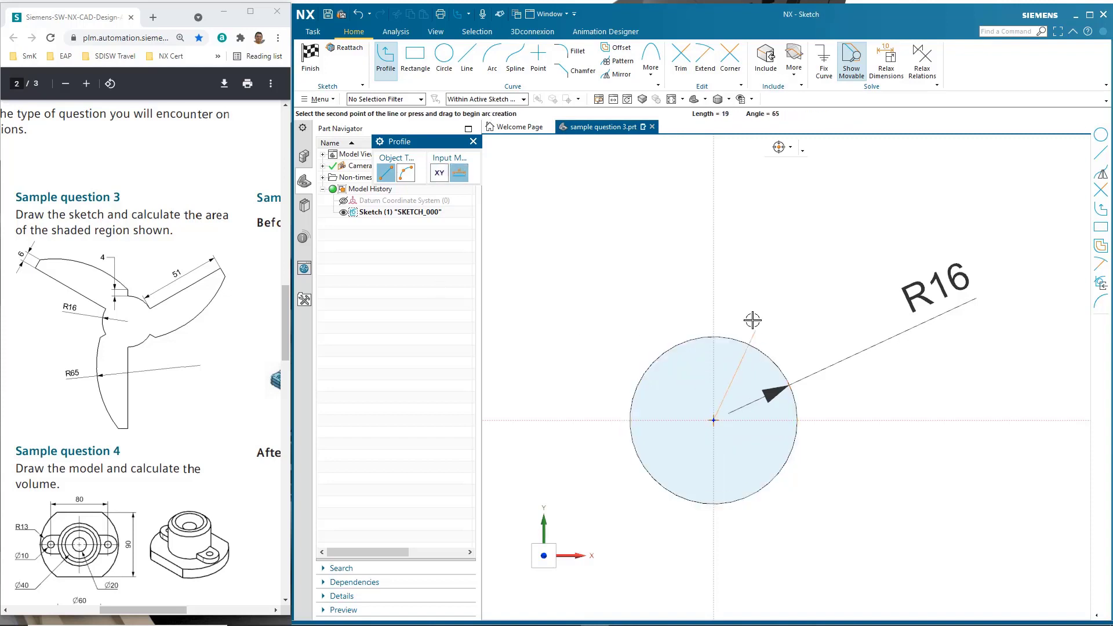
pyautogui.click(713, 281)
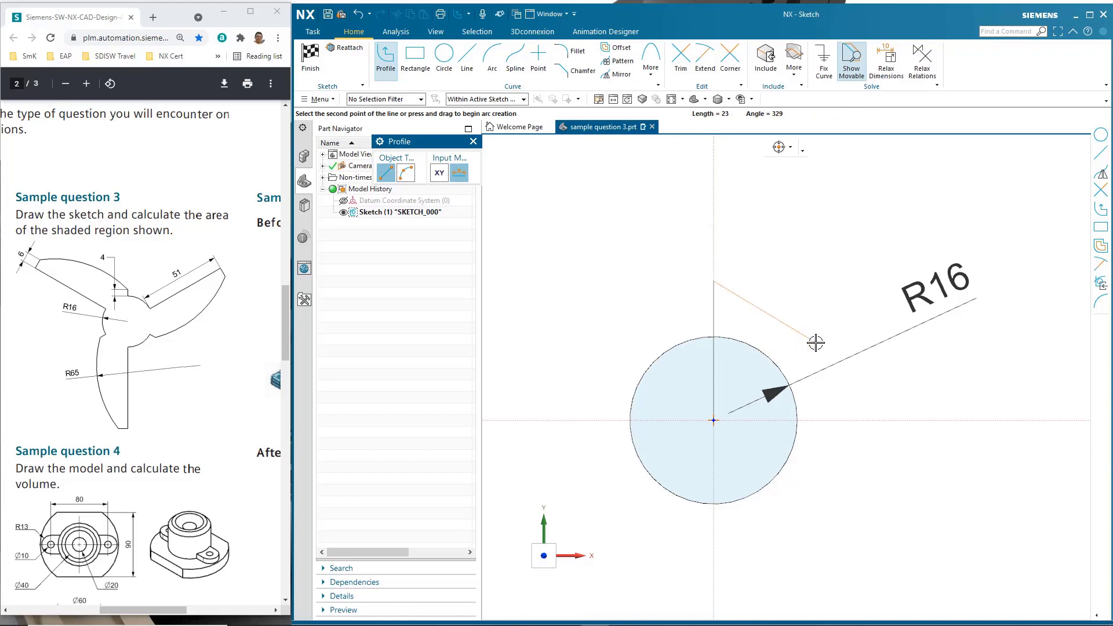
pyautogui.press('Escape')
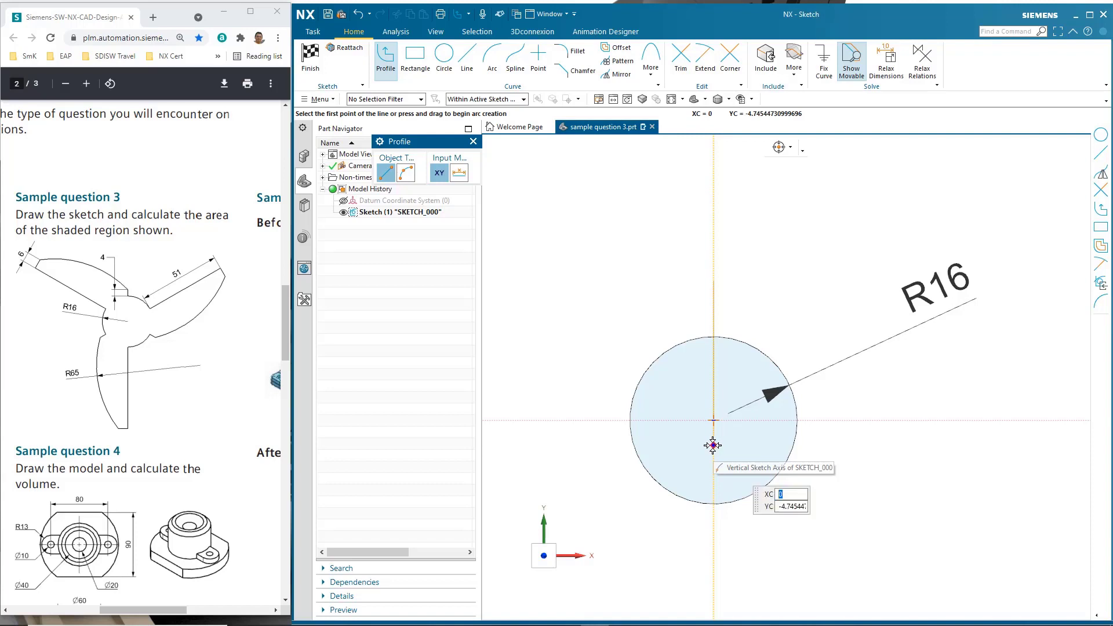
pyautogui.press('Escape')
# Step: Trim away the portion of the vertical line inside the circle
pyautogui.press('t')
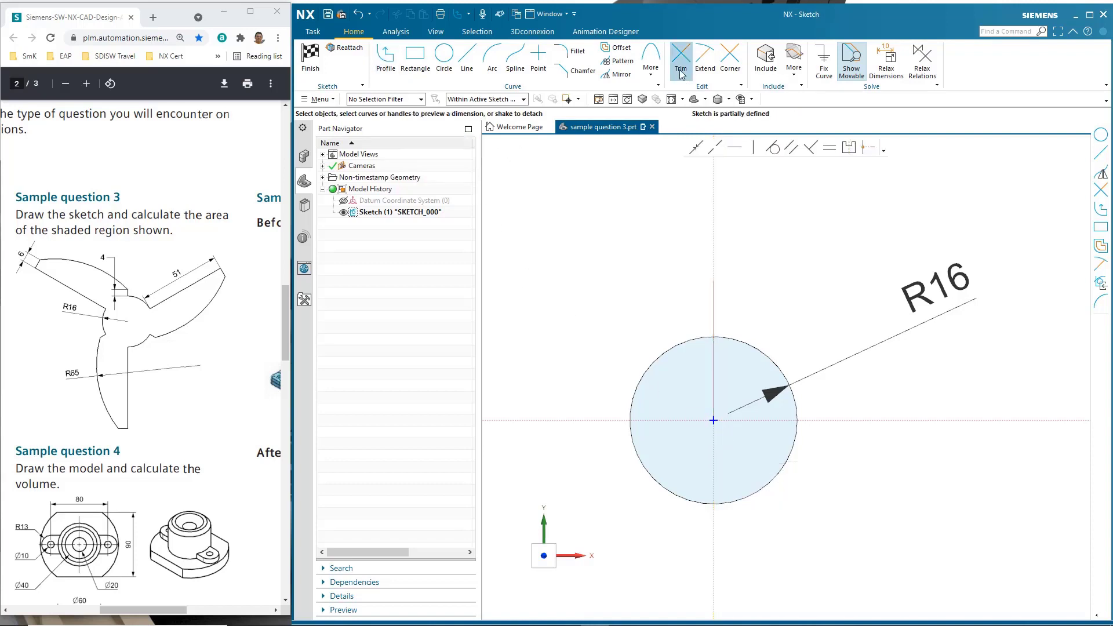
pyautogui.click(714, 397)
pyautogui.press('Escape')
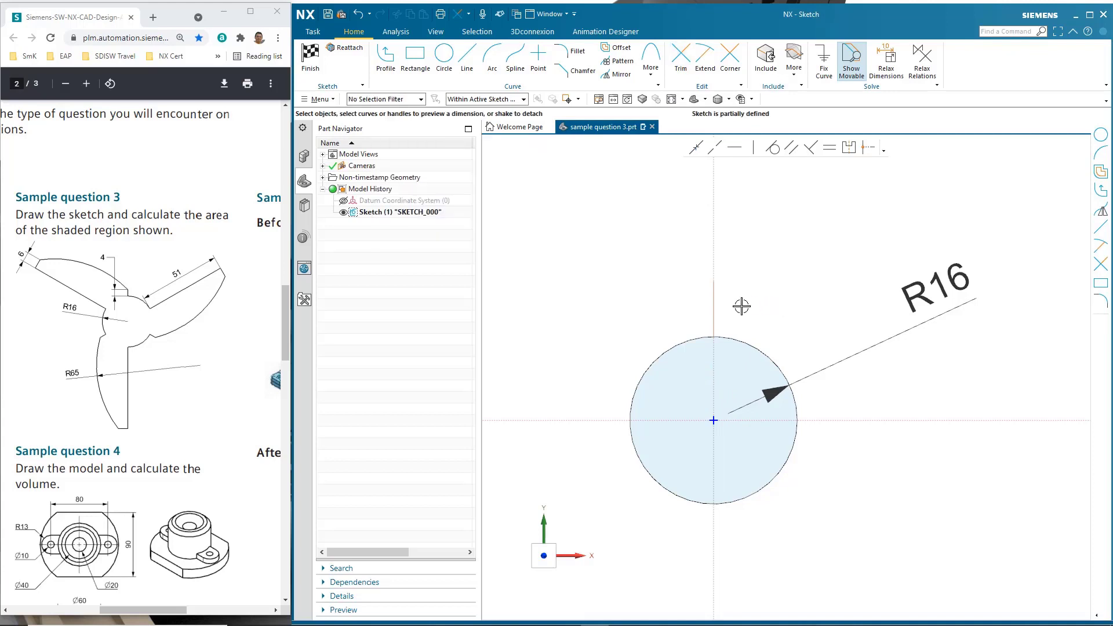
# Step: Dimension the short vertical line above the circle and set its length to 4 mm
pyautogui.click(715, 304)
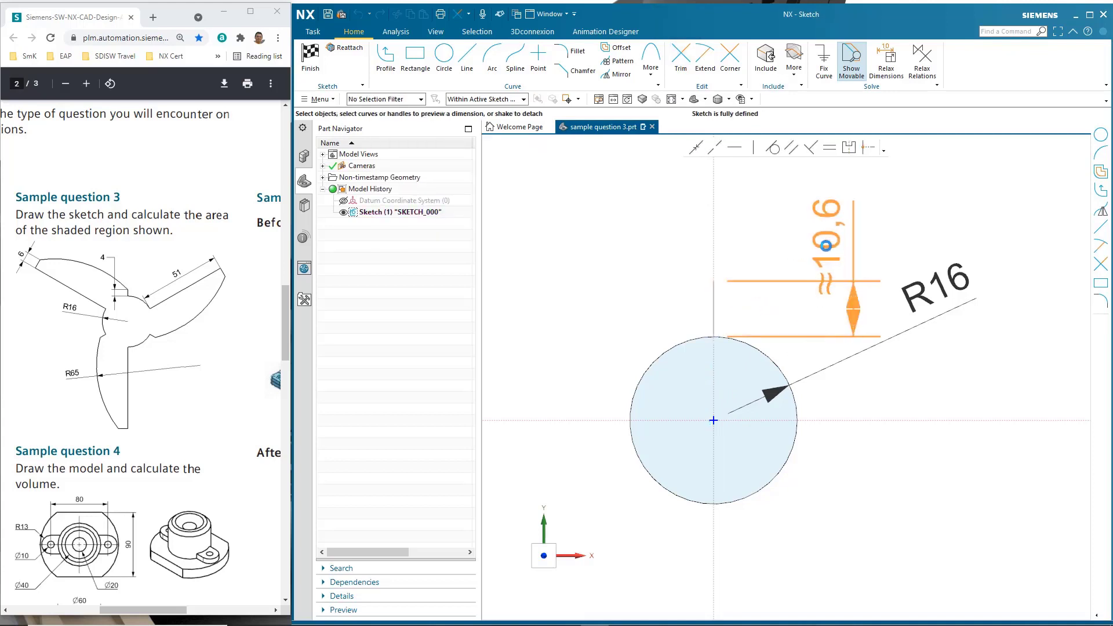
pyautogui.click(826, 244)
pyautogui.write('4')
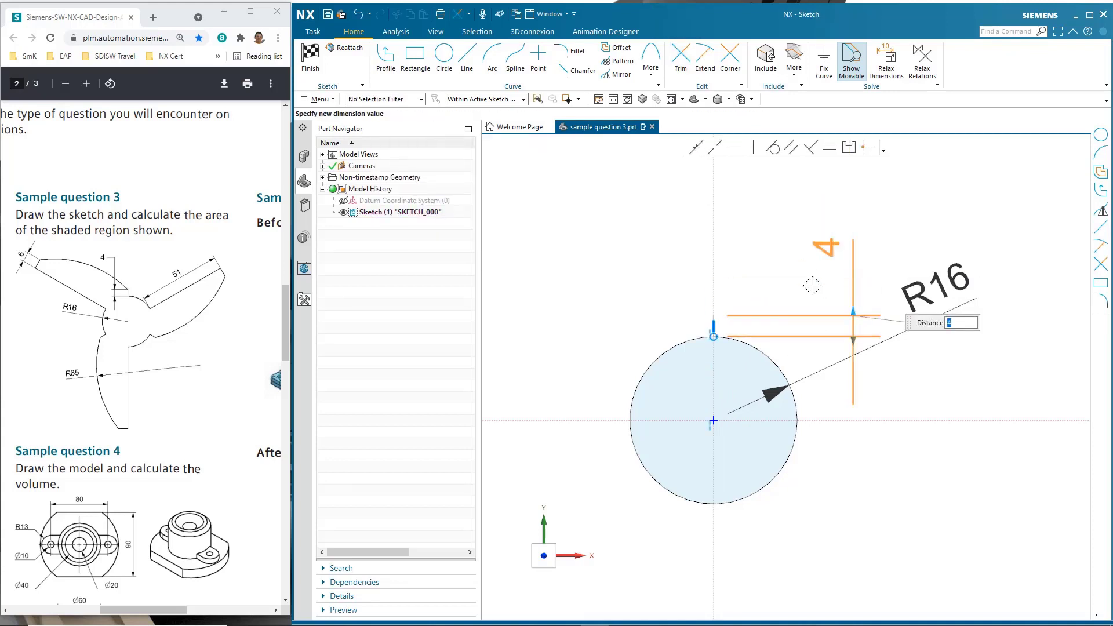
pyautogui.press('Return')
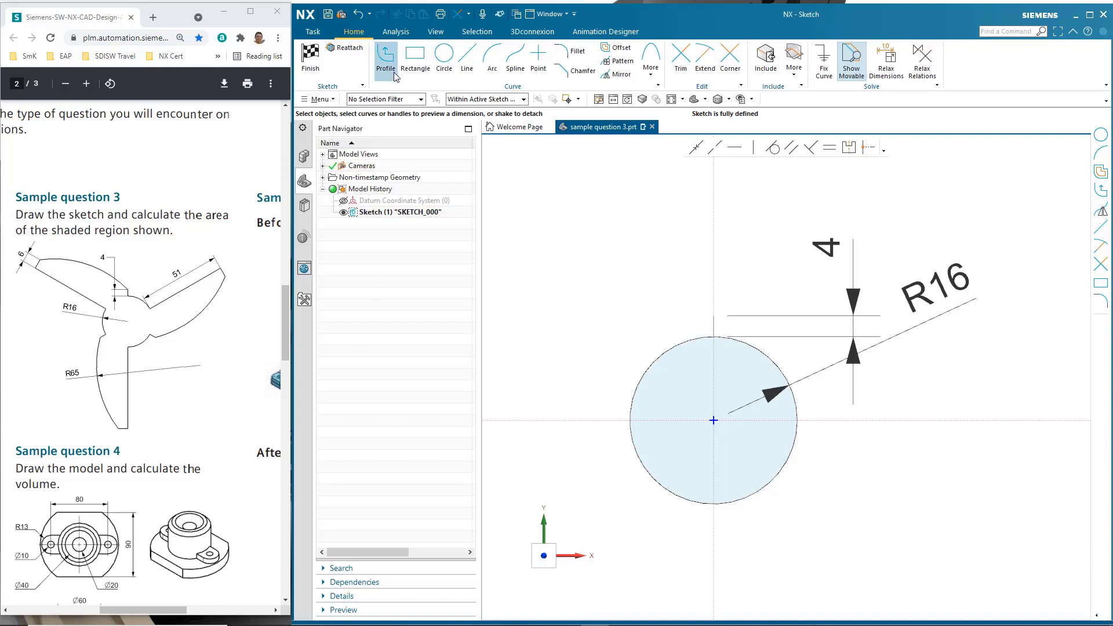
# Step: Sketch with Profile a line about 39 mm long at 133° from the circle's centre, ending in a perpendicular line about 6.5 mm long
pyautogui.click(385, 55)
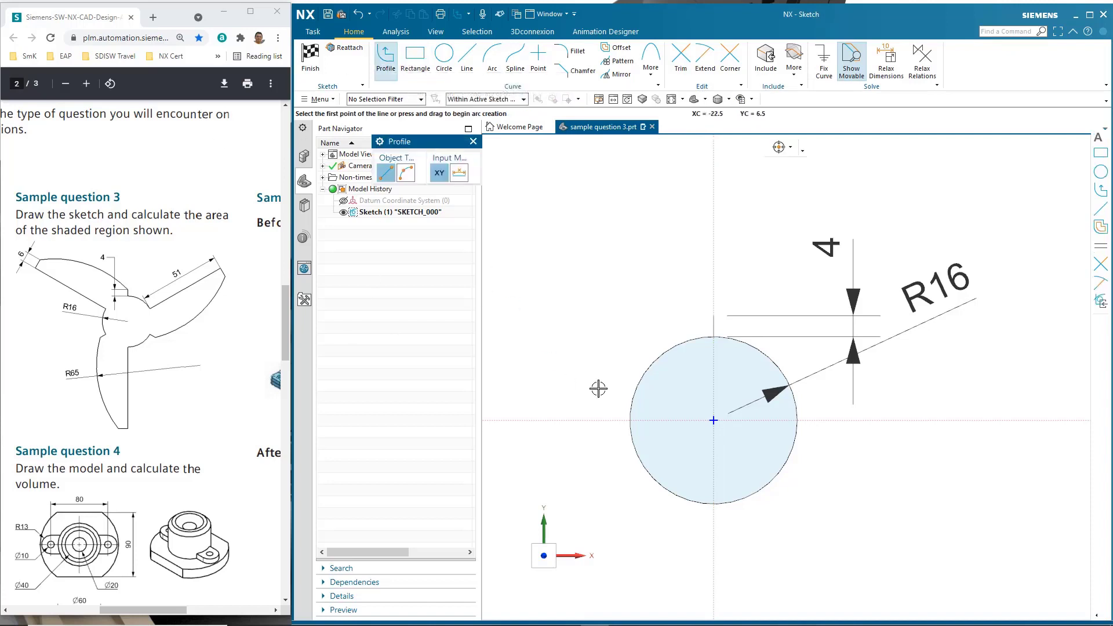
pyautogui.click(713, 420)
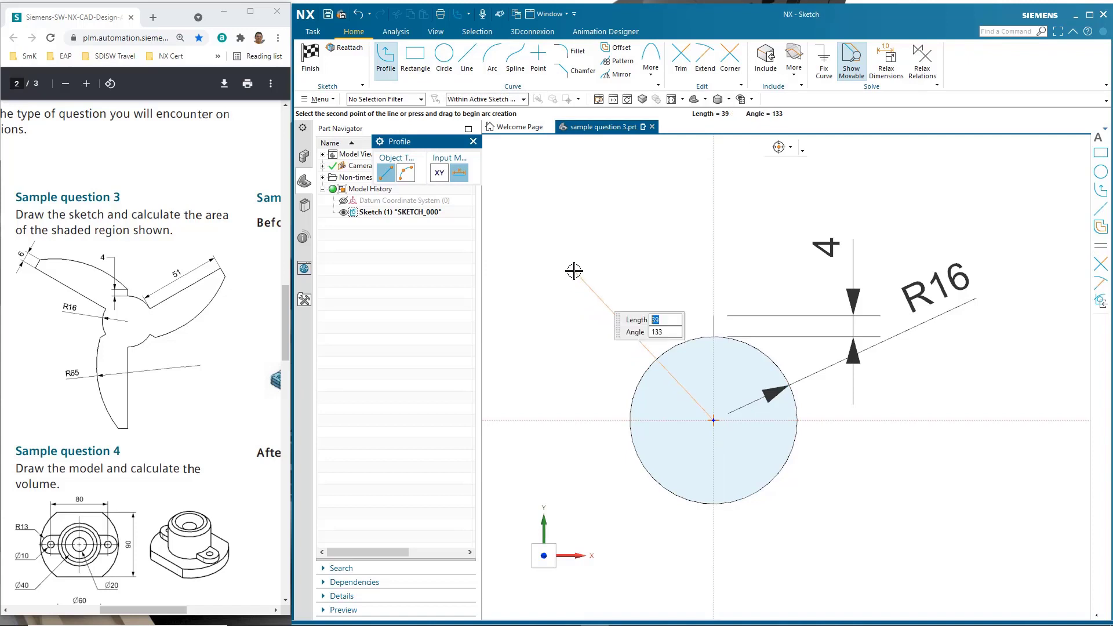
pyautogui.click(575, 270)
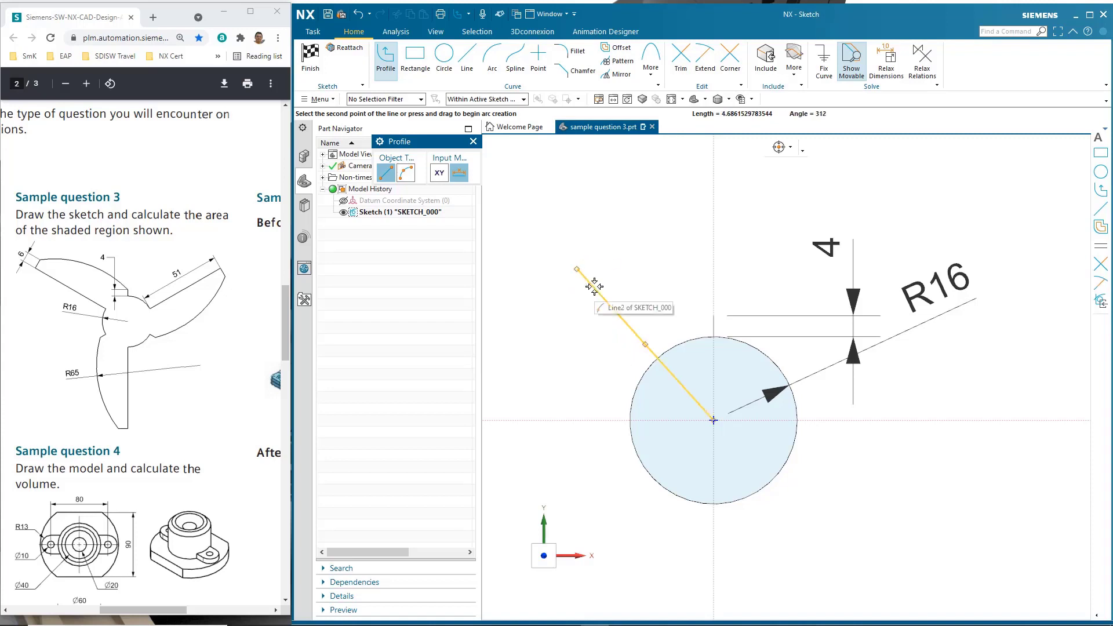
pyautogui.moveTo(597, 251)
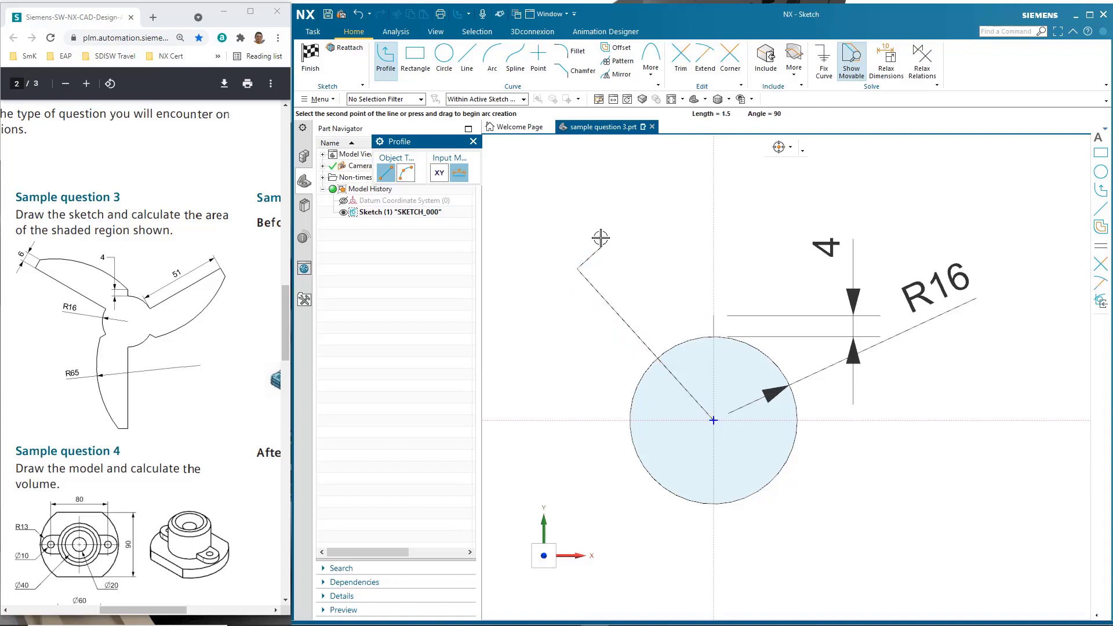
pyautogui.click(602, 245)
pyautogui.press('Escape')
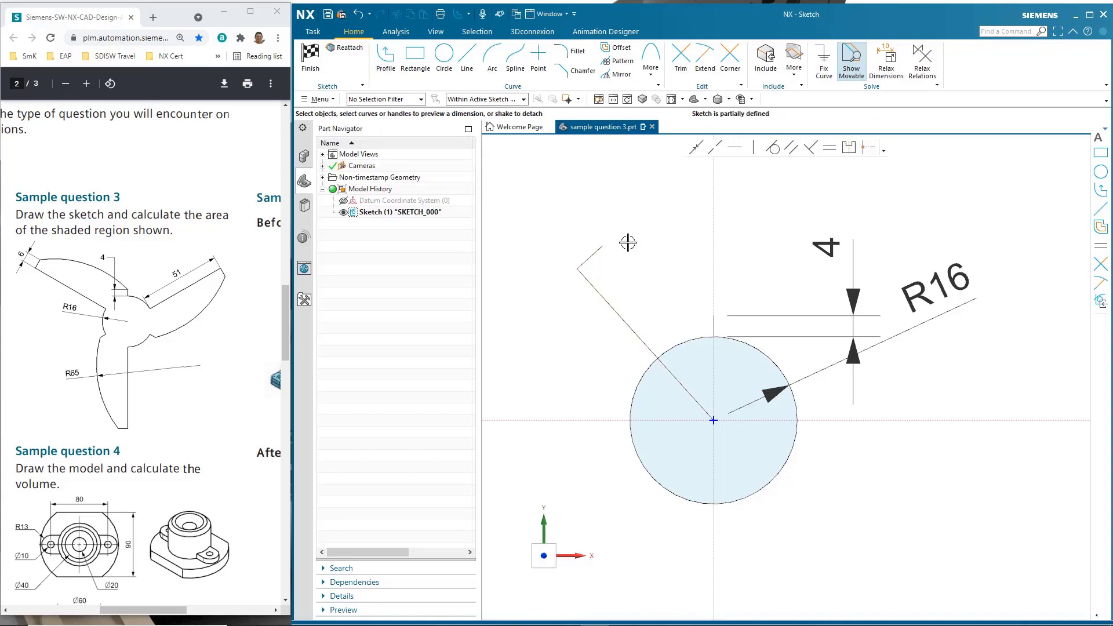
# Step: Dimension the short line at the blade tip and set its length to 6 mm
pyautogui.click(590, 257)
pyautogui.doubleClick(542, 198)
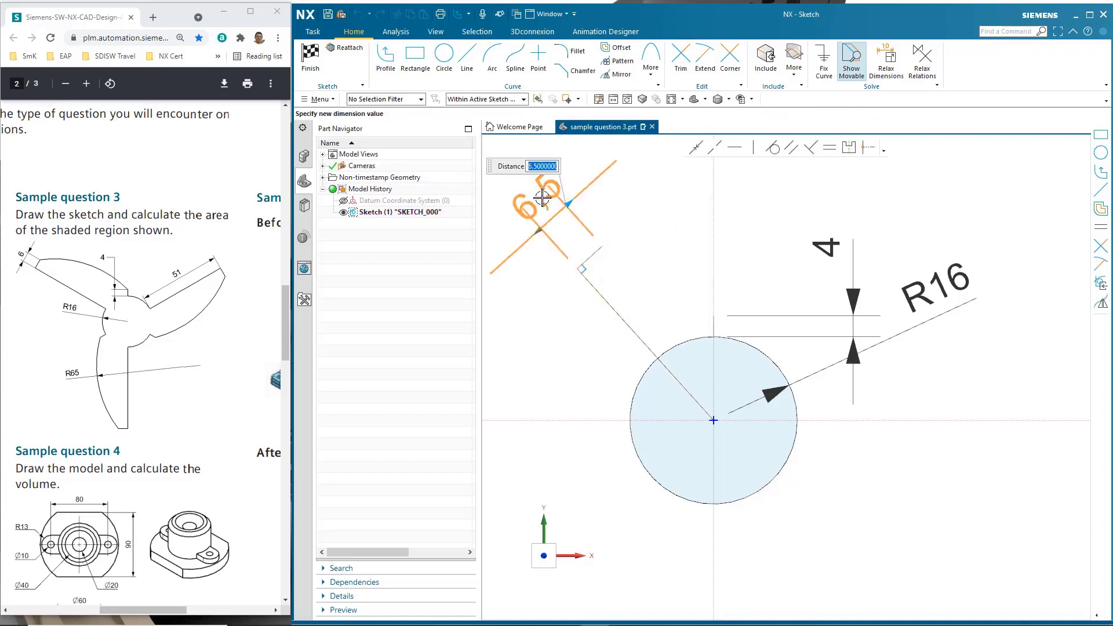
pyautogui.write('6')
pyautogui.press('Return')
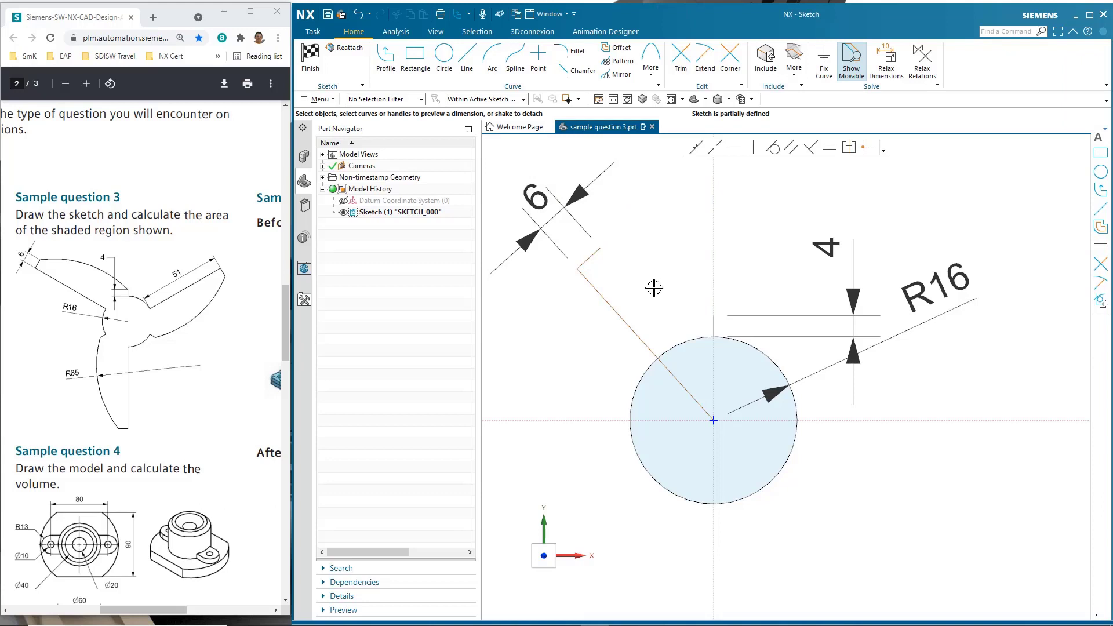
pyautogui.click(615, 311)
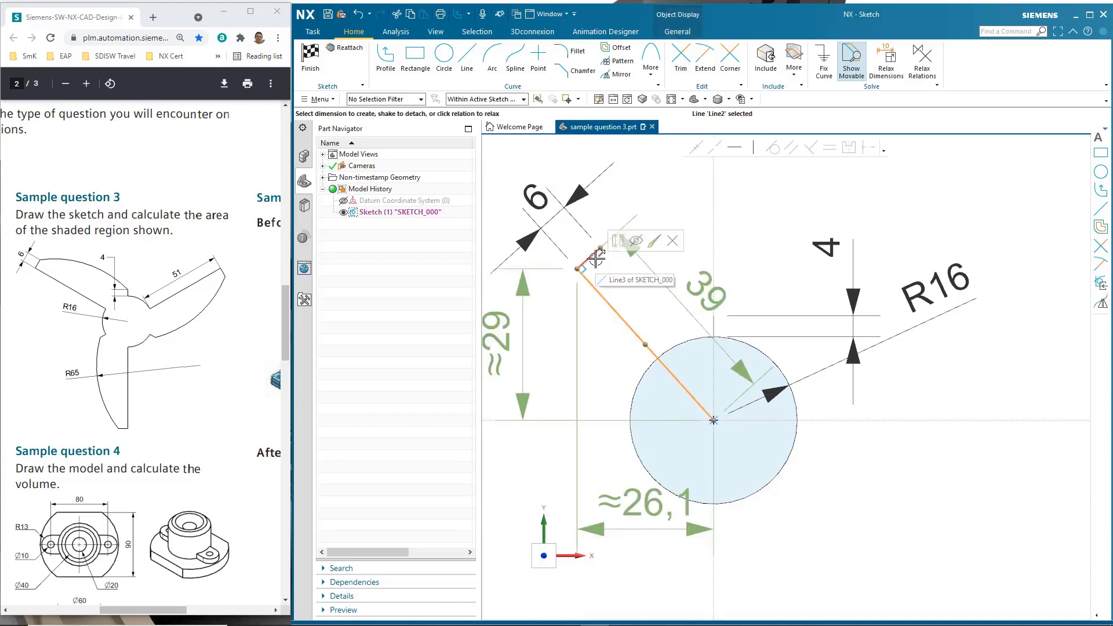
pyautogui.click(698, 317)
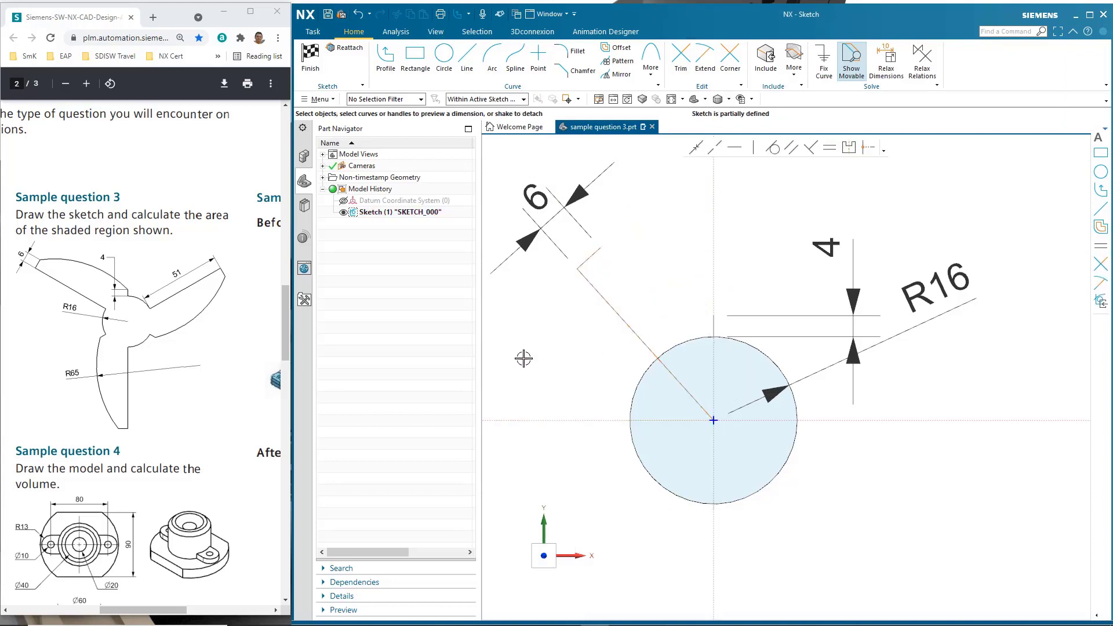
# Step: Draw a 65 mm radius arc bulging outward from the blade tip's free end to the upper end of the short vertical line
pyautogui.click(492, 58)
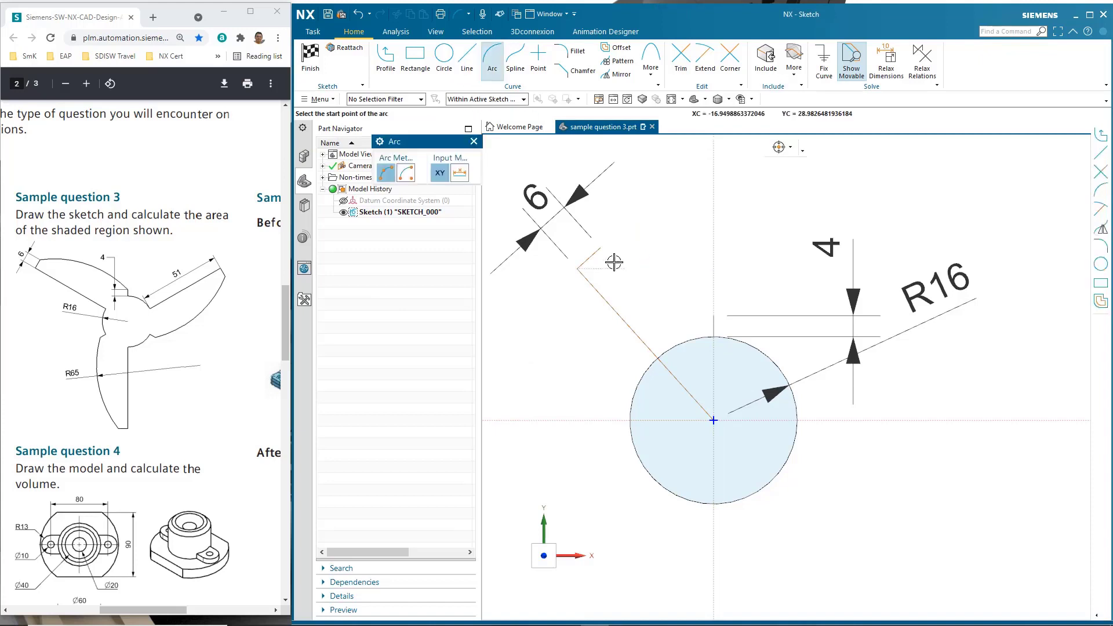
pyautogui.click(600, 249)
pyautogui.click(712, 314)
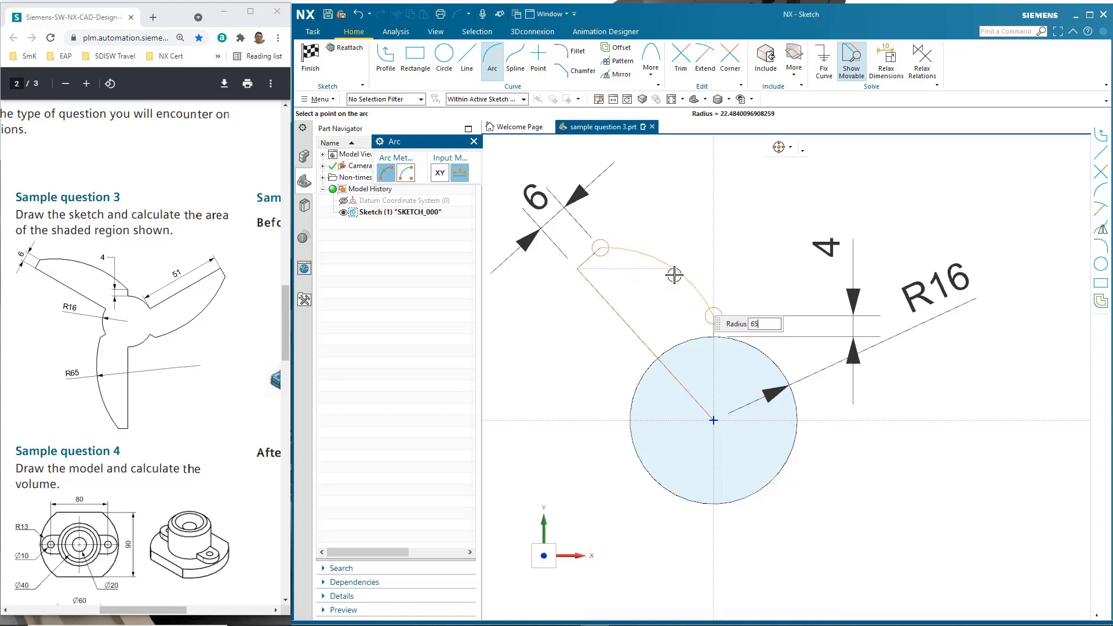
pyautogui.press('Return')
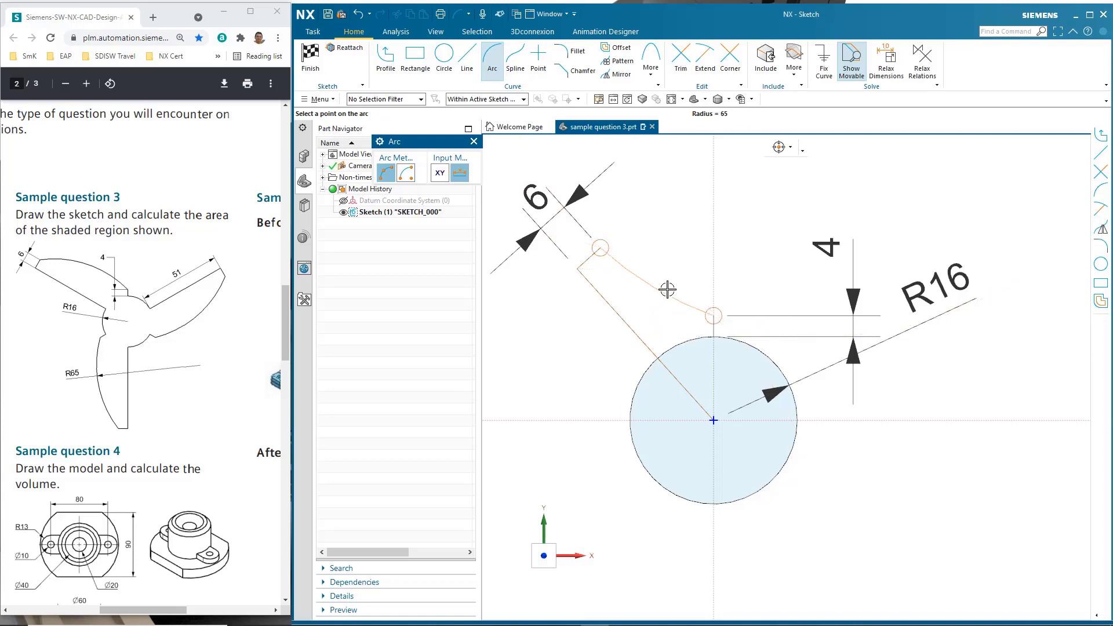
pyautogui.click(667, 286)
pyautogui.press('Escape')
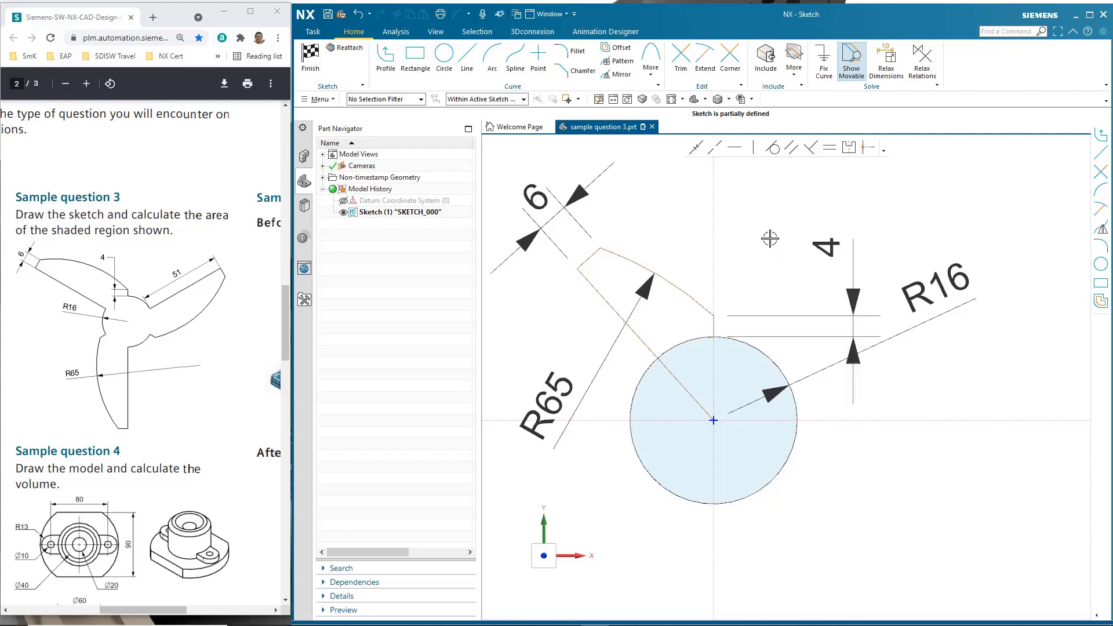
# Step: Trim away the portion of the long slanted line inside the circle
pyautogui.click(681, 56)
pyautogui.click(685, 388)
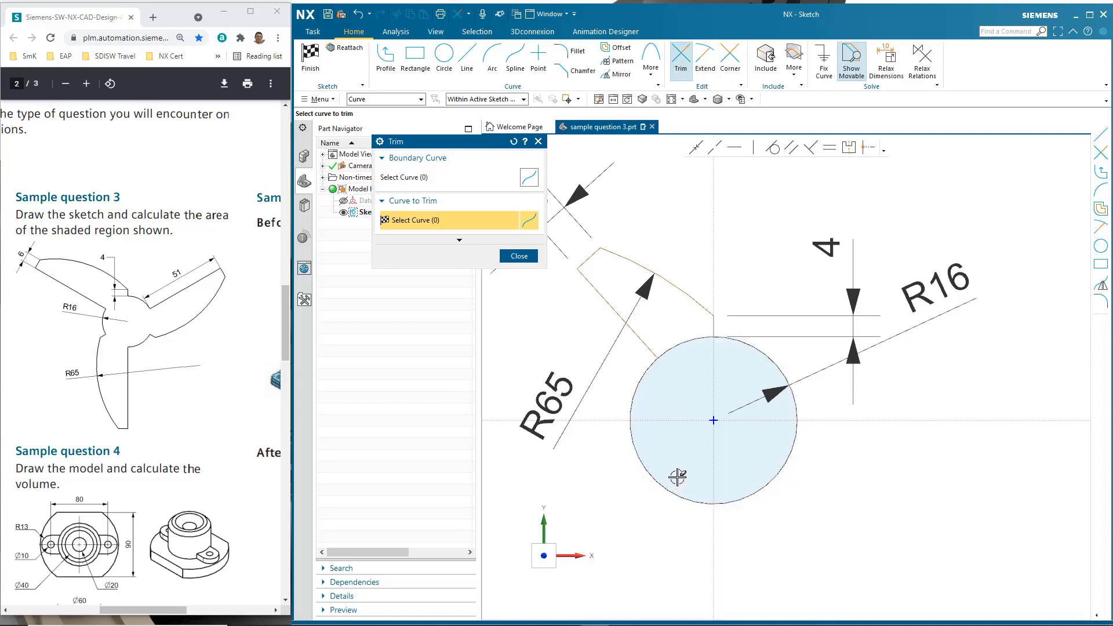
pyautogui.press('Escape')
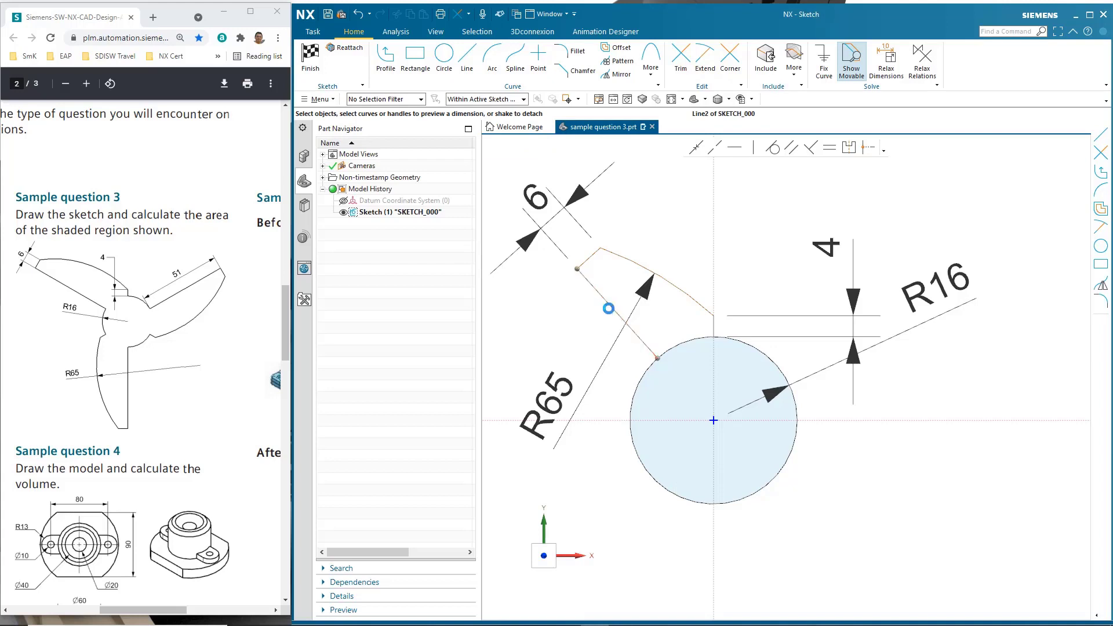
# Step: Dimension the long slanted blade edge outside the circle and set its length to 51 mm
pyautogui.click(605, 302)
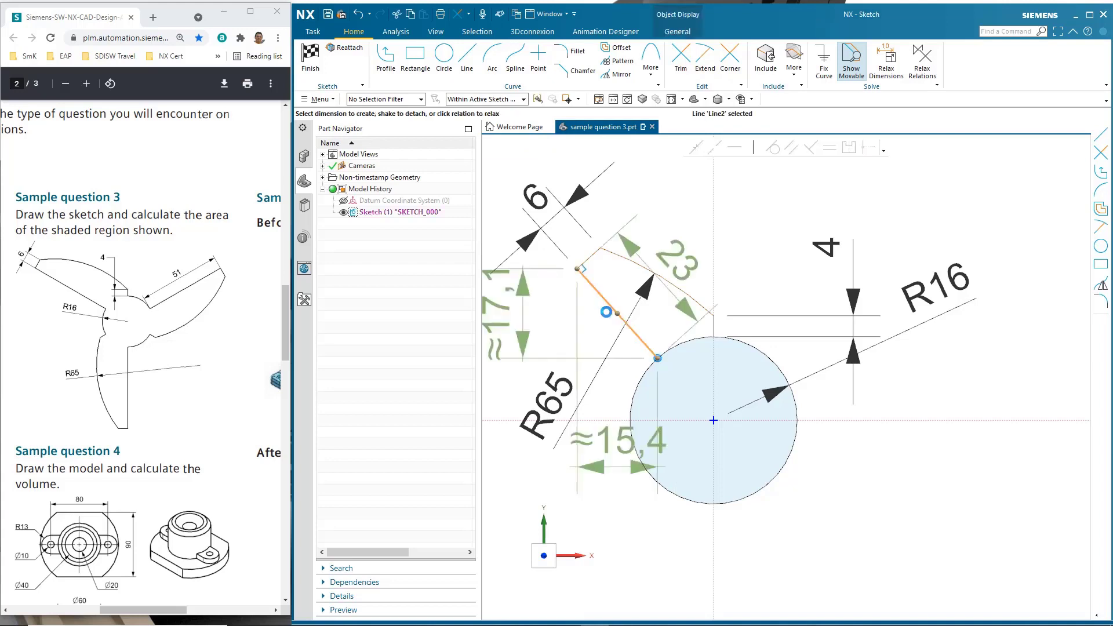
pyautogui.doubleClick(684, 262)
pyautogui.write('51')
pyautogui.press('Return')
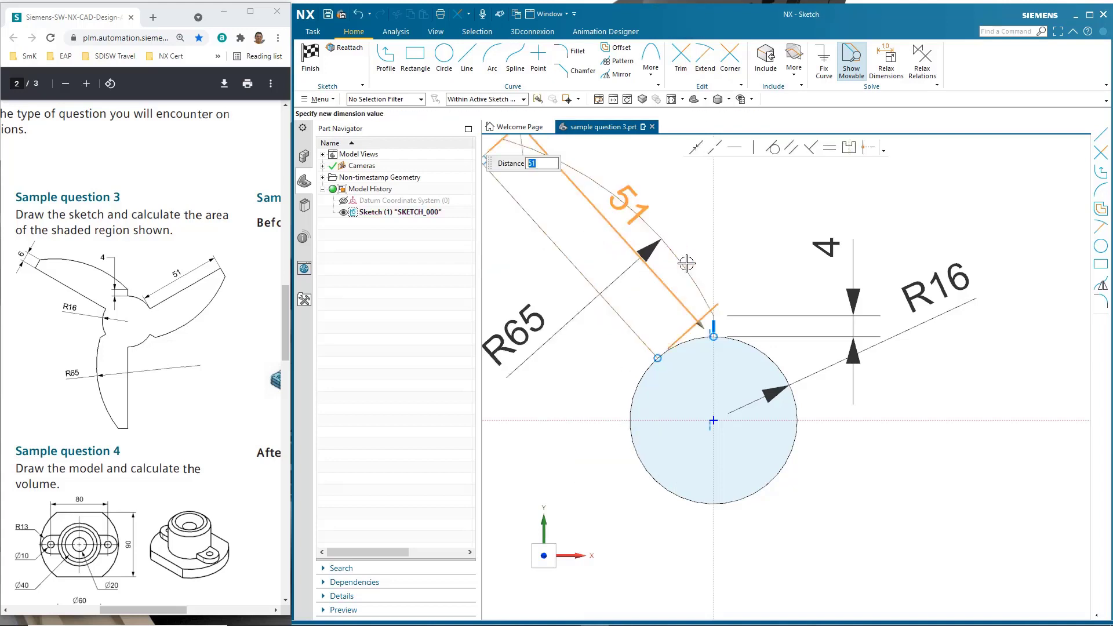
# Step: Move the 51 mm dimension out of the blade to the outer side of its straight edge
pyautogui.scroll(-3, 576, 365)
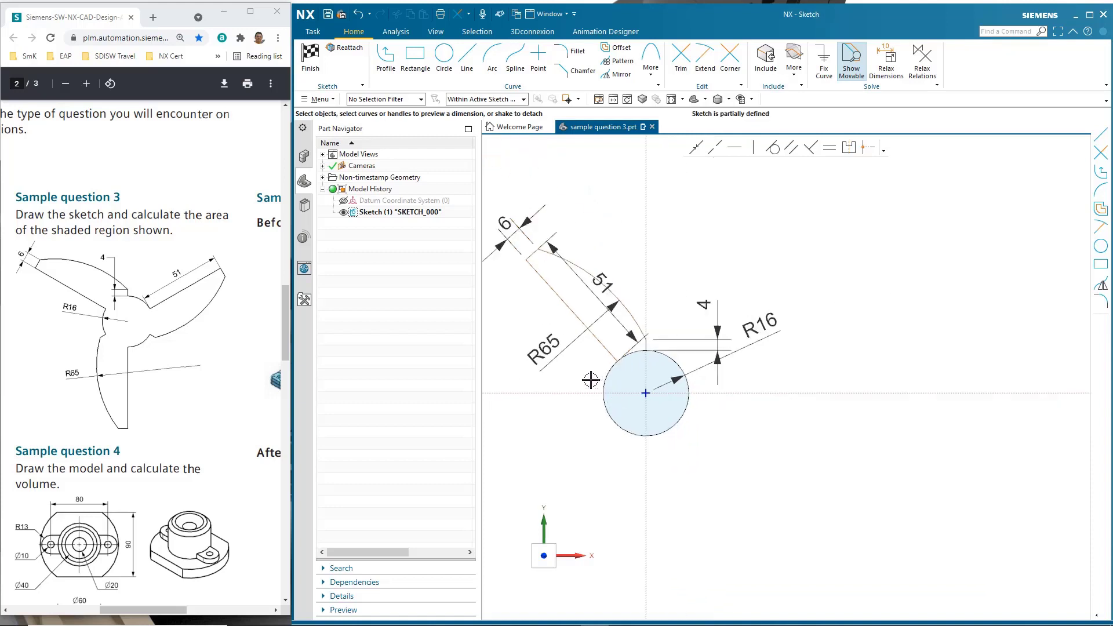
pyautogui.keyDown('shift'); pyautogui.moveTo(604, 393); pyautogui.dragTo(750, 425, button='middle'); pyautogui.keyUp('shift')
pyautogui.scroll(1, 736, 425)
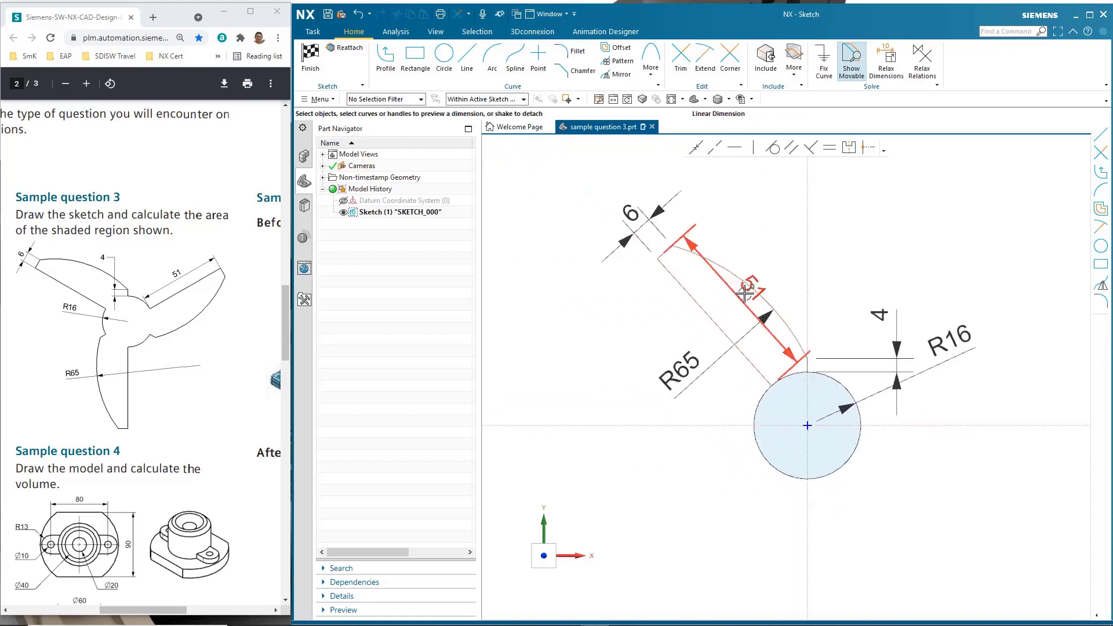
pyautogui.moveTo(745, 294)
pyautogui.mouseDown()
pyautogui.moveTo(695, 367)
pyautogui.moveTo(688, 360)
pyautogui.mouseUp()
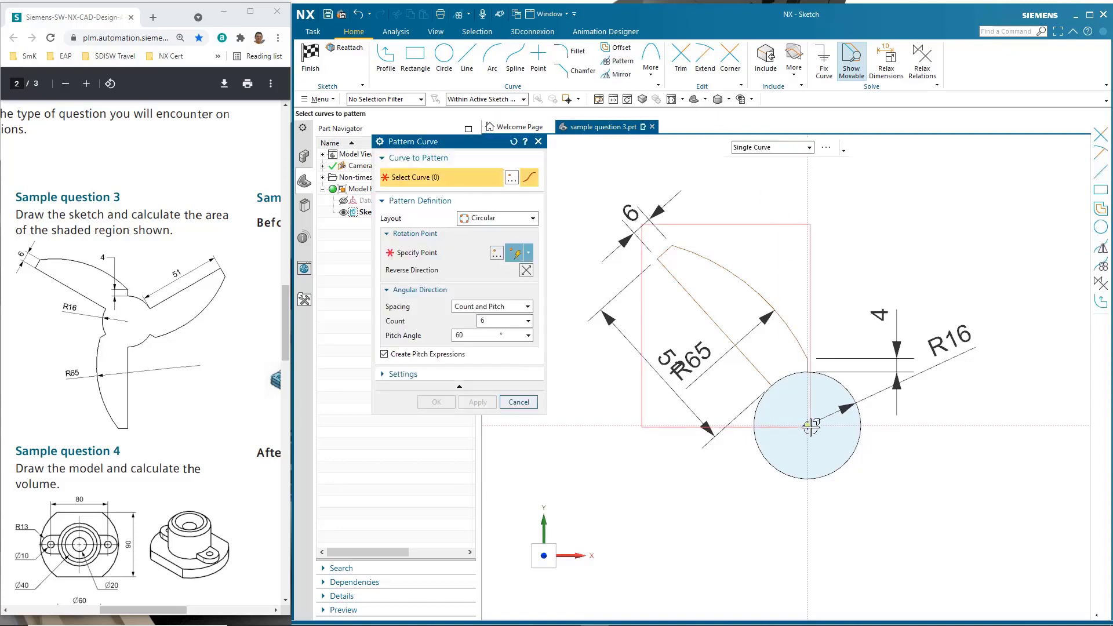
# Step: Pattern the four blade curves circularly about the circle's centre with a count of 3 and a pitch angle of 360/3
pyautogui.moveTo(819, 401); pyautogui.dragTo(819, 400)
pyautogui.click(515, 253)
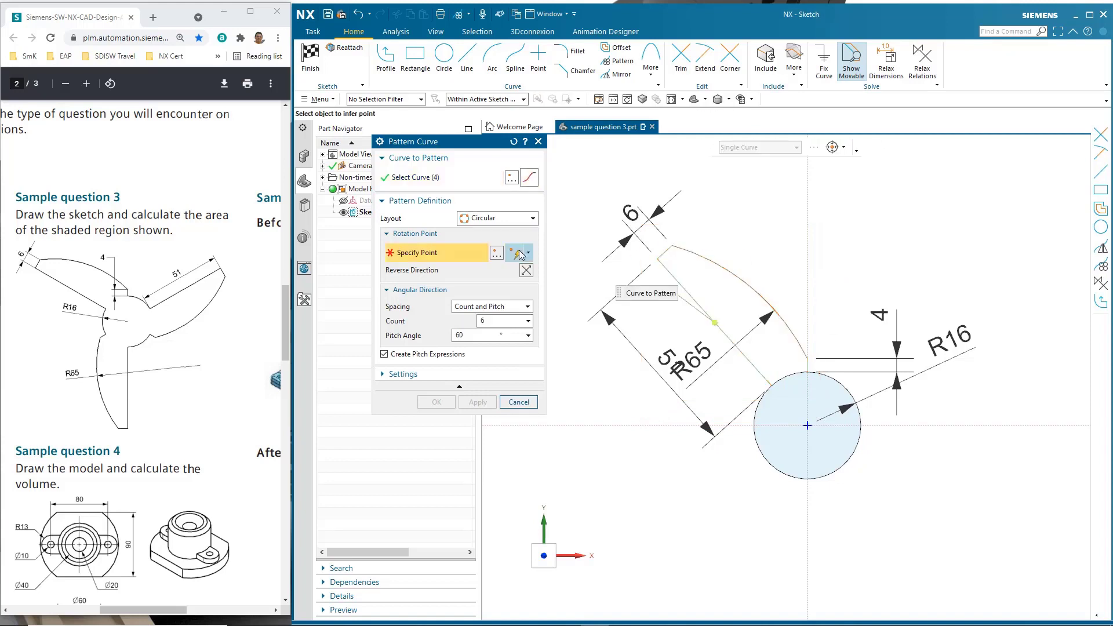
pyautogui.click(794, 424)
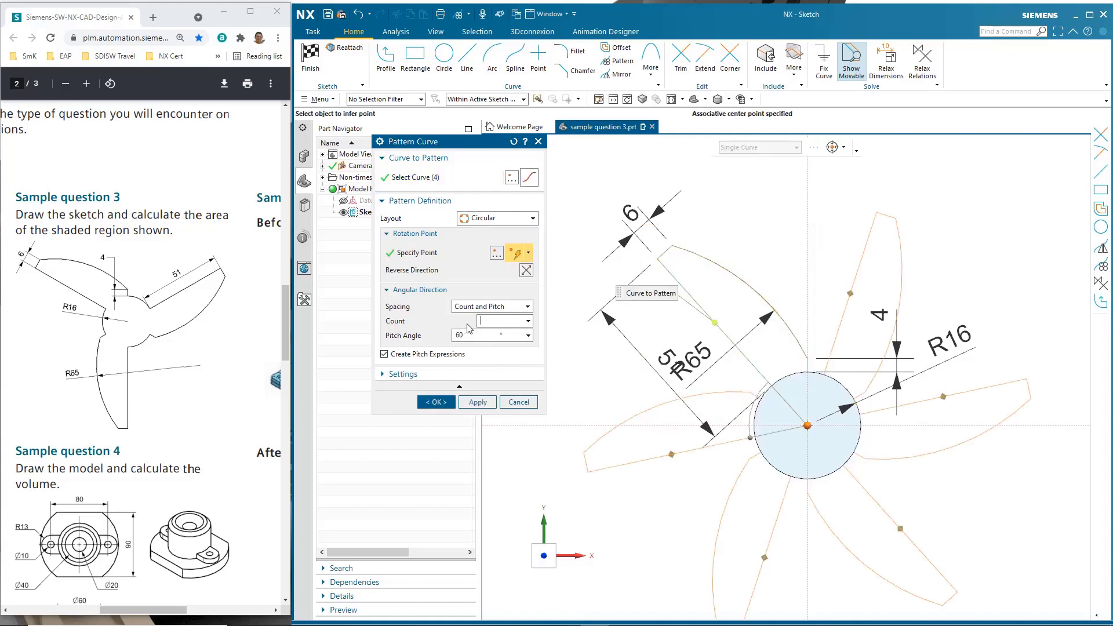
pyautogui.write('3')
pyautogui.press('Tab')
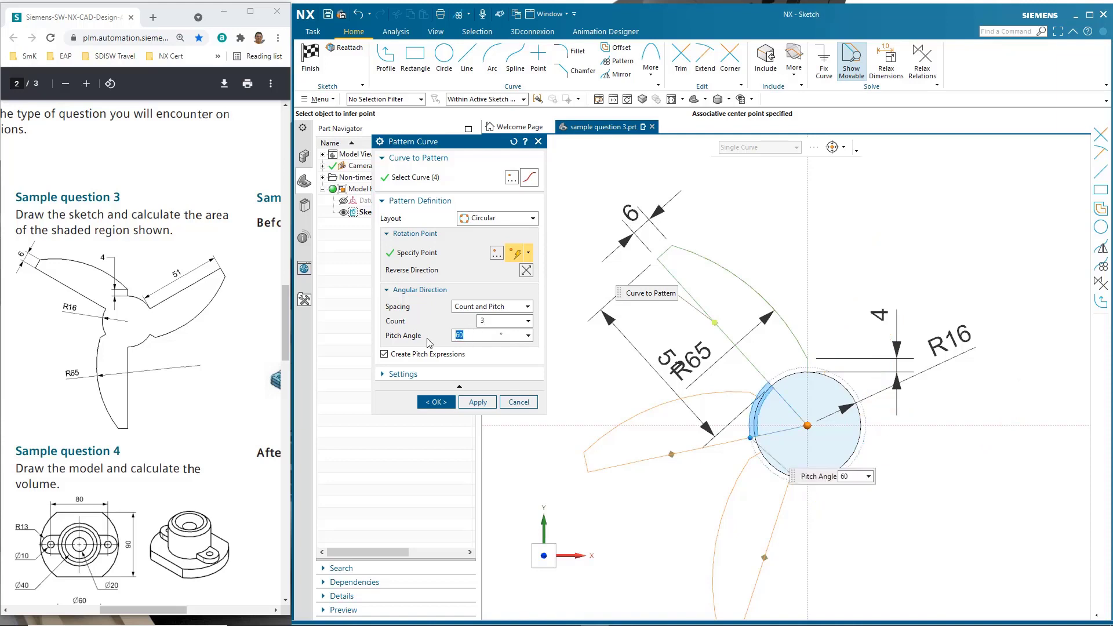
pyautogui.write('360/3')
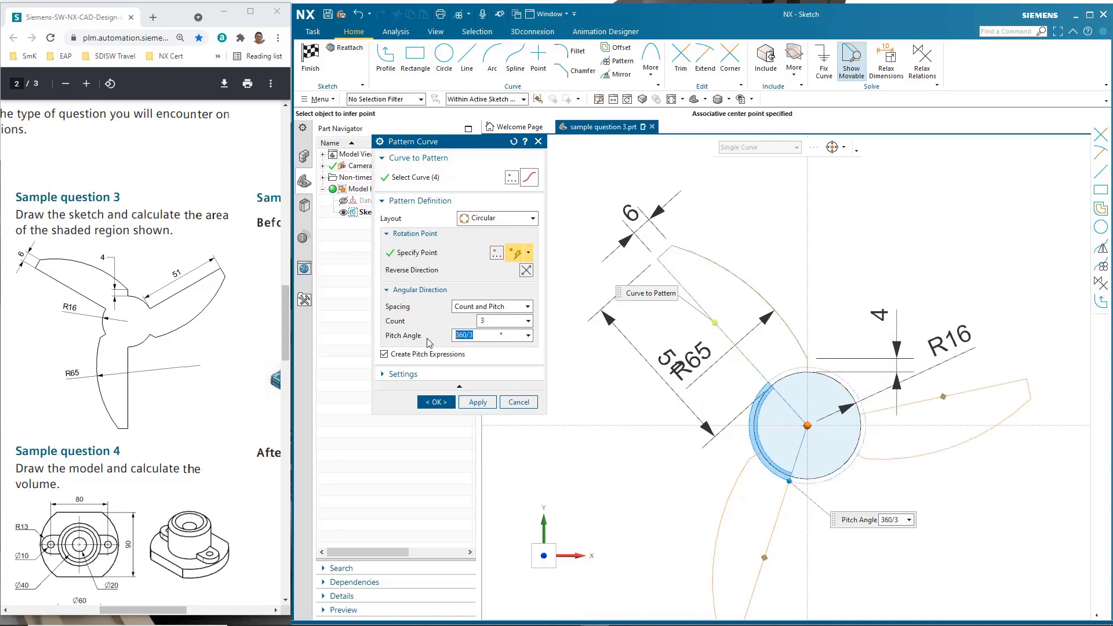
pyautogui.click(434, 402)
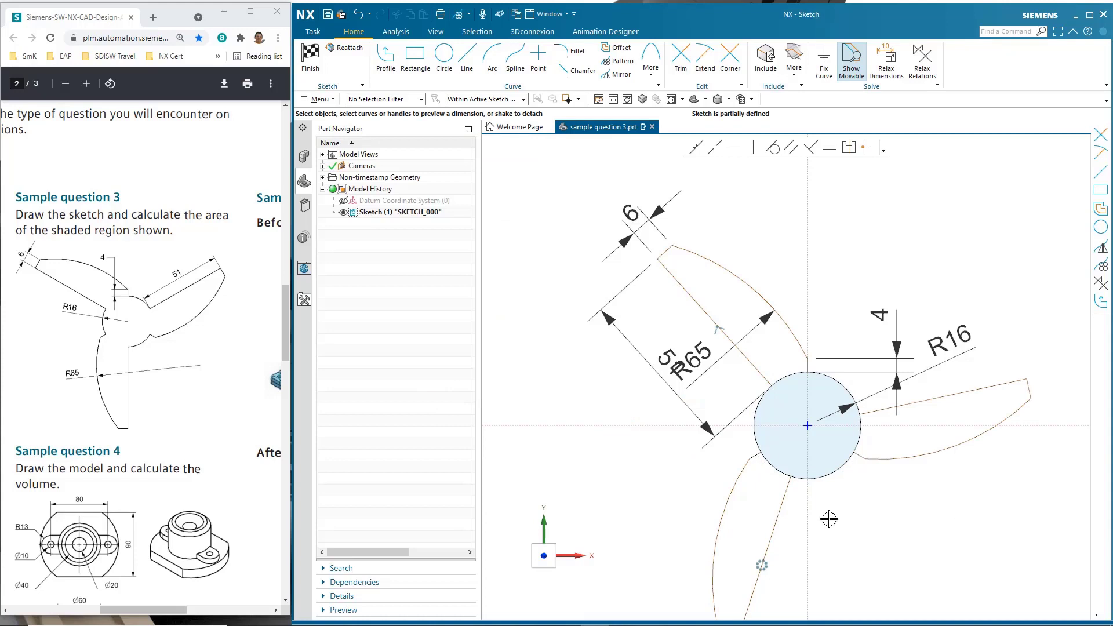
# Step: Trim away the three circle segments that close off the blade roots
pyautogui.click(680, 58)
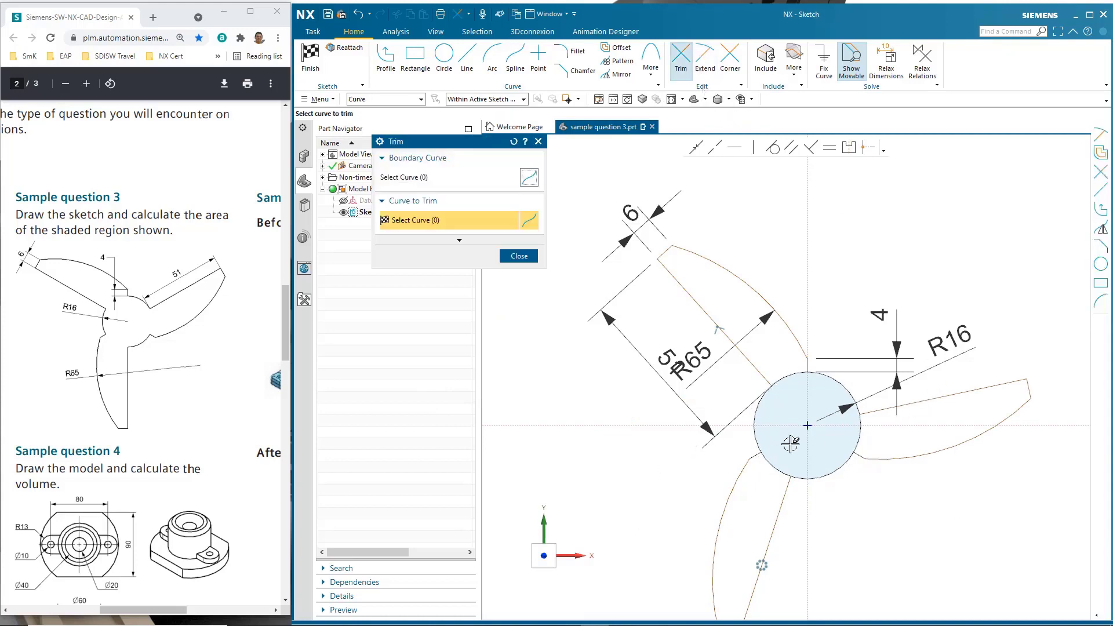
pyautogui.click(862, 433)
pyautogui.click(773, 467)
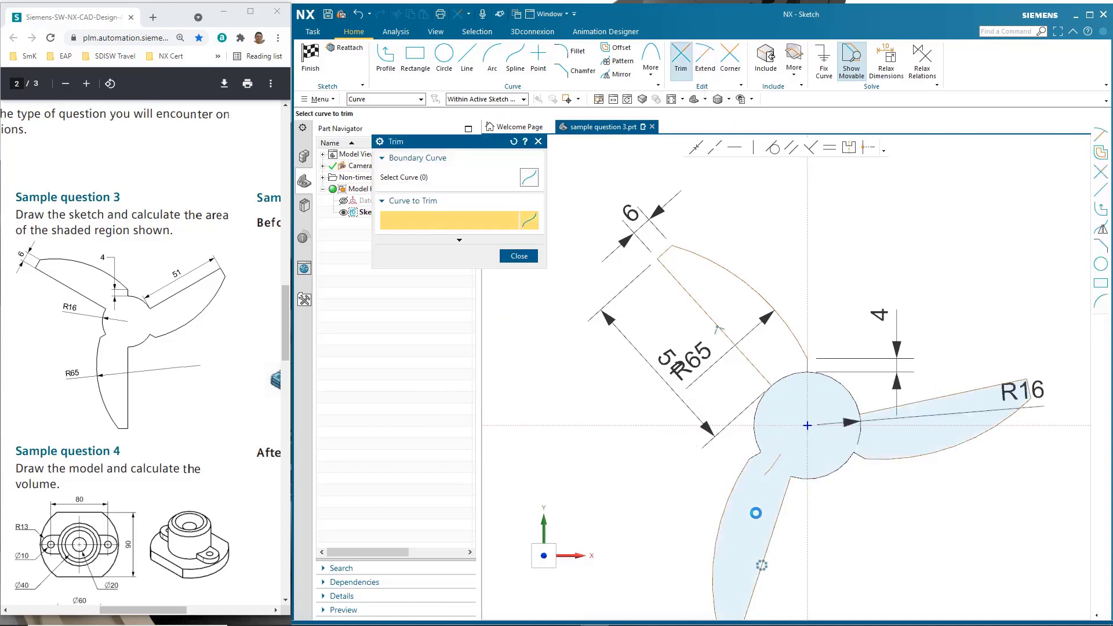
pyautogui.click(783, 384)
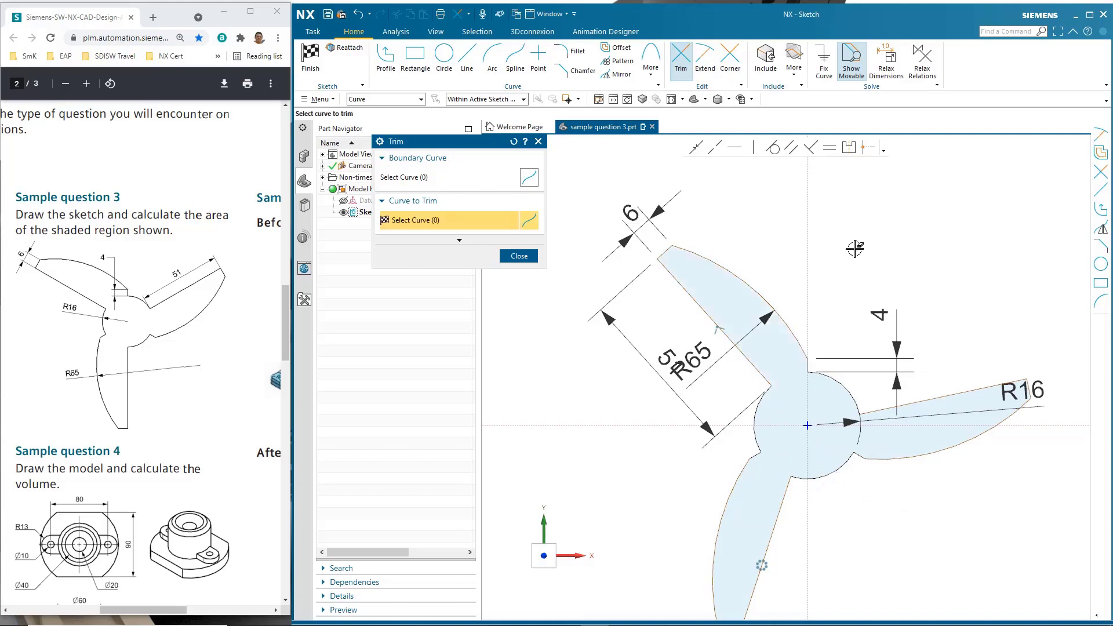
pyautogui.press('Escape')
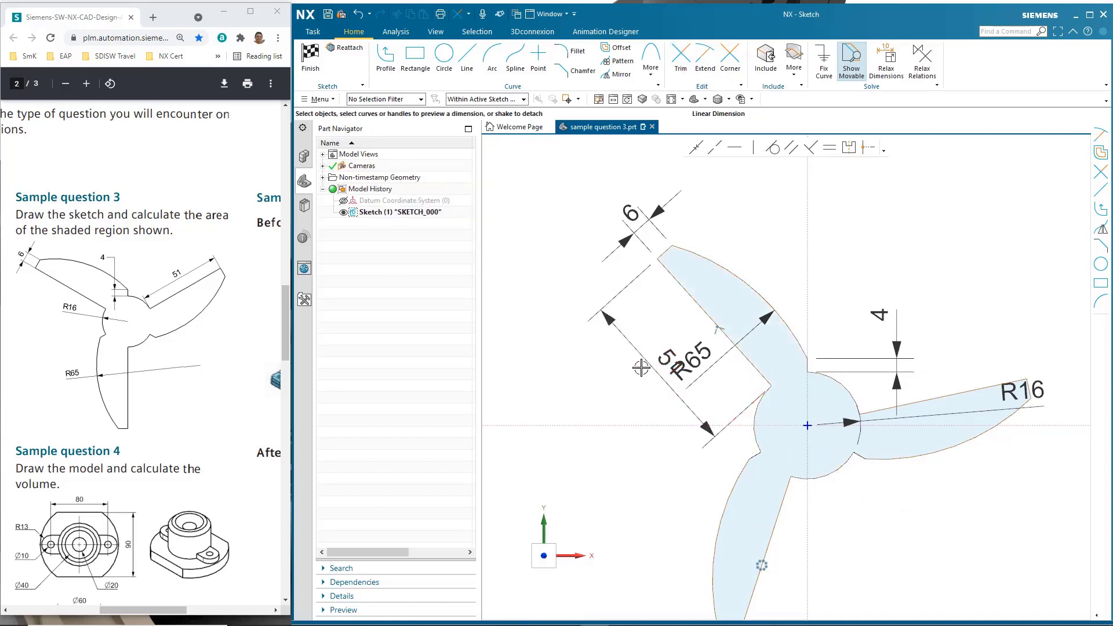
# Step: Move the 51, R65 and R16 dimensions clear of the blades and finish the sketch
pyautogui.moveTo(647, 354); pyautogui.dragTo(615, 379)
pyautogui.moveTo(696, 346); pyautogui.dragTo(853, 223)
pyautogui.moveTo(1021, 389)
pyautogui.mouseDown()
pyautogui.moveTo(931, 508)
pyautogui.moveTo(951, 503)
pyautogui.mouseUp()
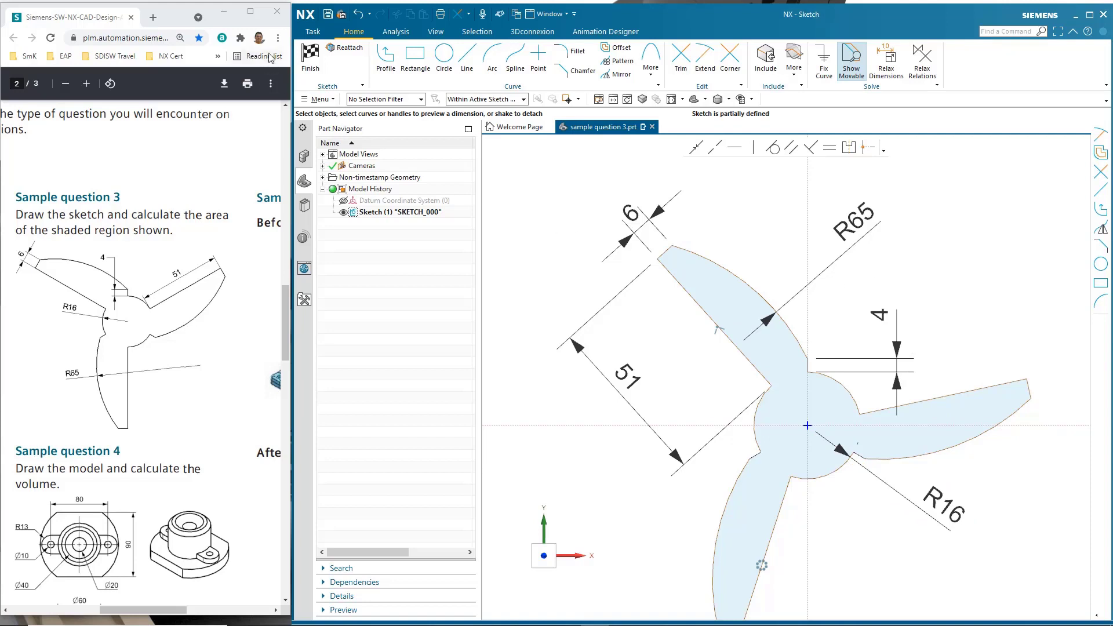
pyautogui.click(310, 58)
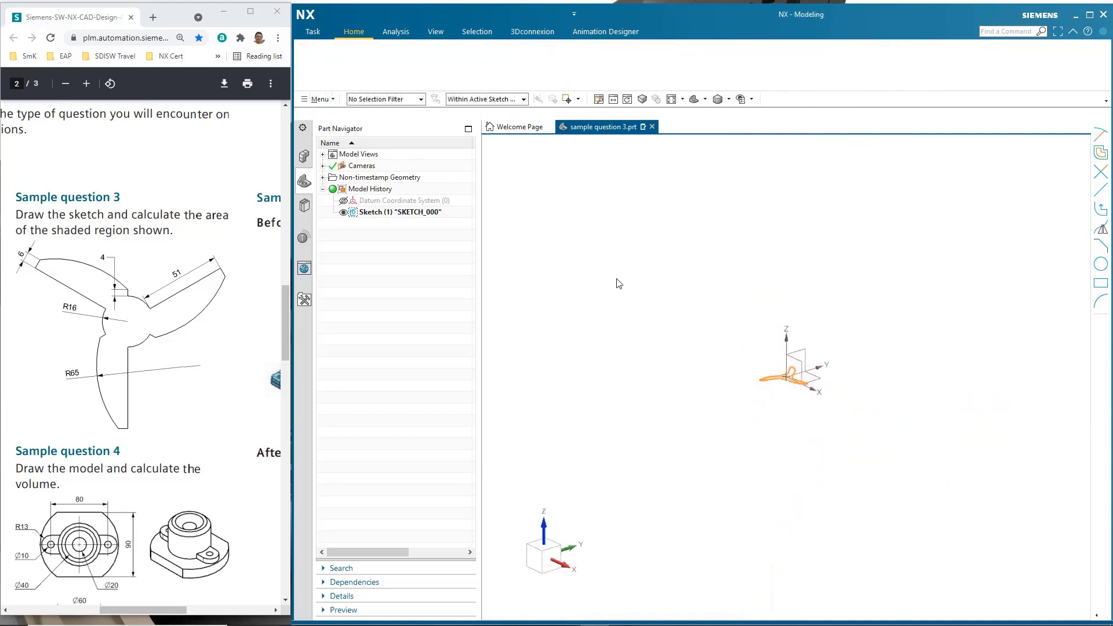
pyautogui.click(685, 301)
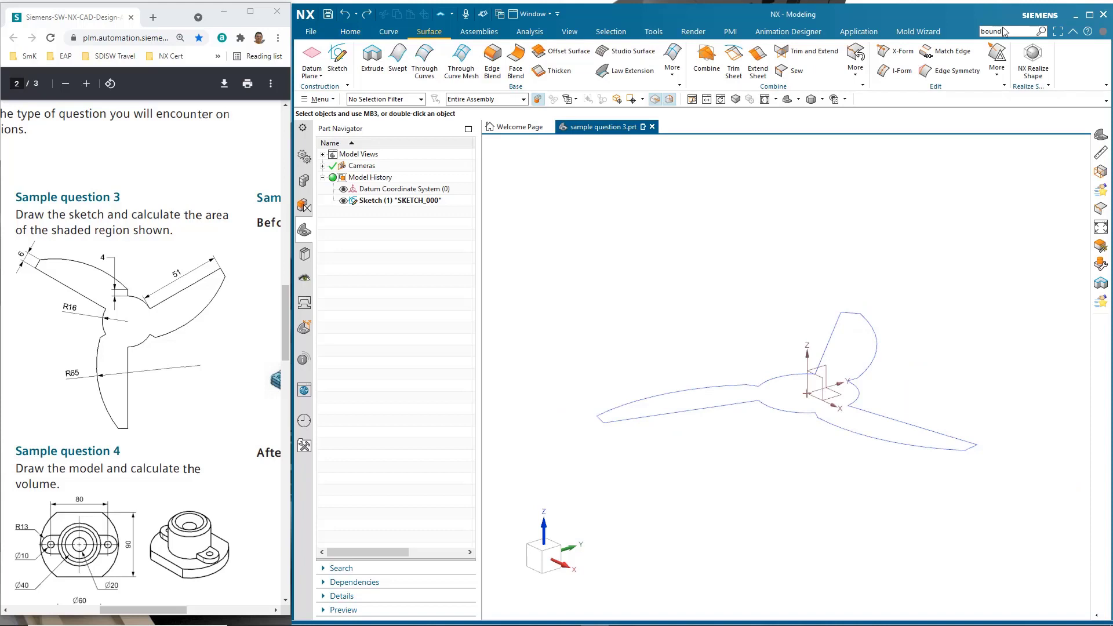
# Step: Create a bounded plane from all the connected curves of the three-bladed sketch outline
pyautogui.press('Return')
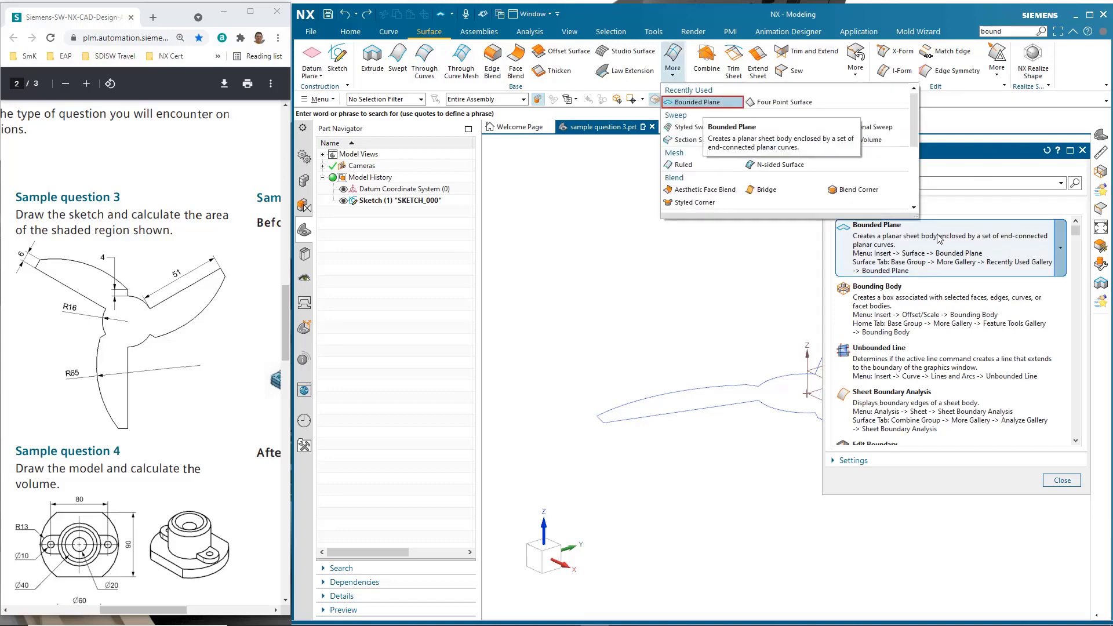
pyautogui.click(876, 225)
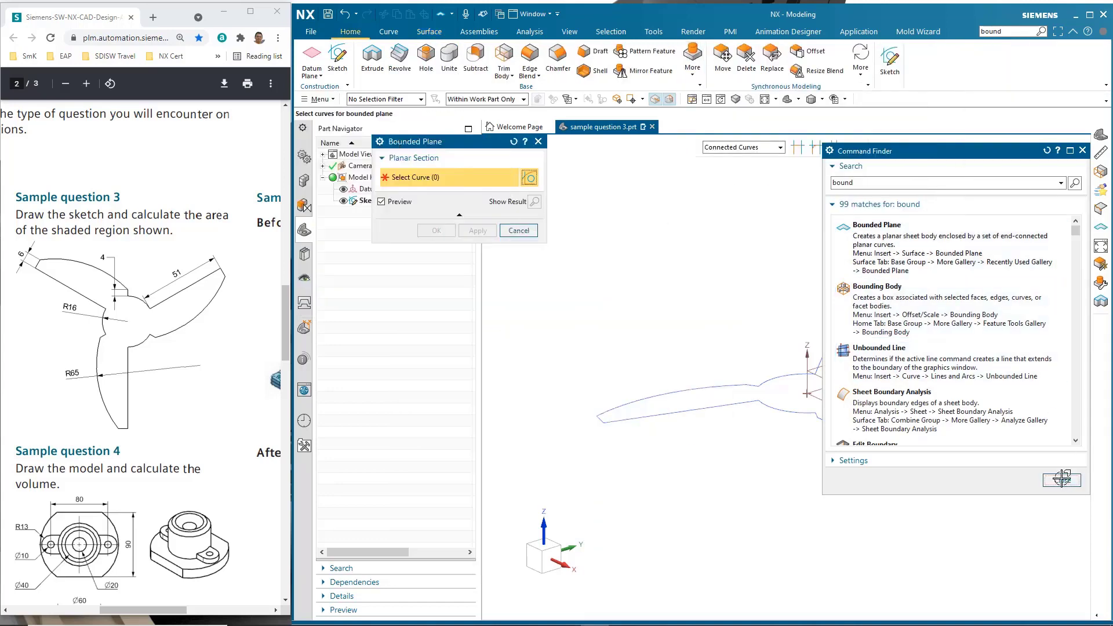
pyautogui.click(1062, 481)
pyautogui.moveTo(565, 265)
pyautogui.mouseDown()
pyautogui.moveTo(875, 496)
pyautogui.moveTo(1007, 507)
pyautogui.mouseUp()
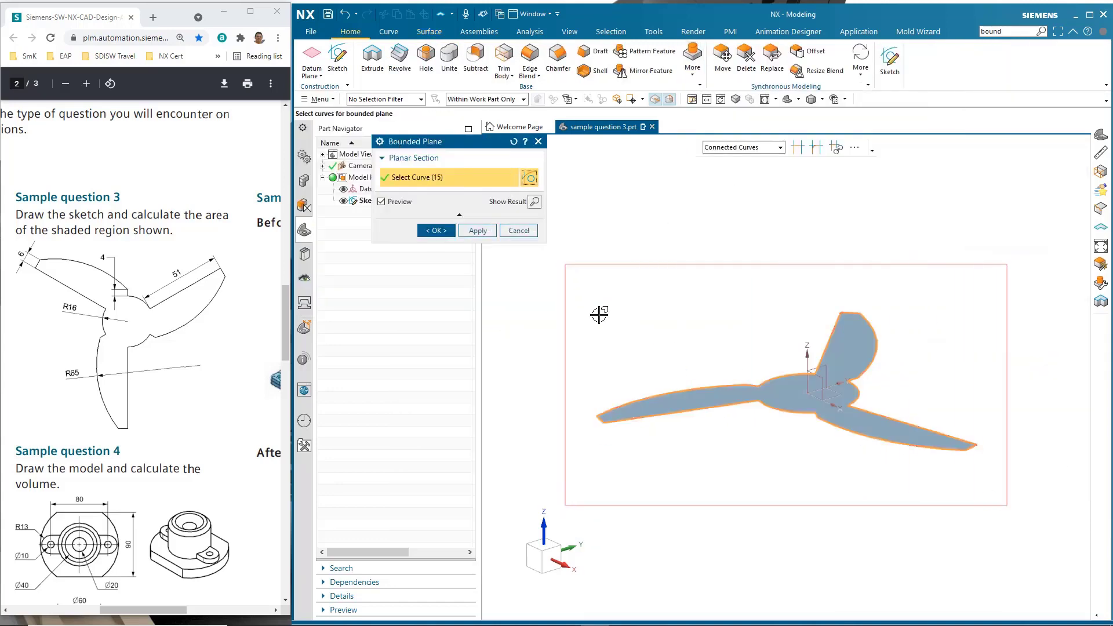
pyautogui.click(437, 230)
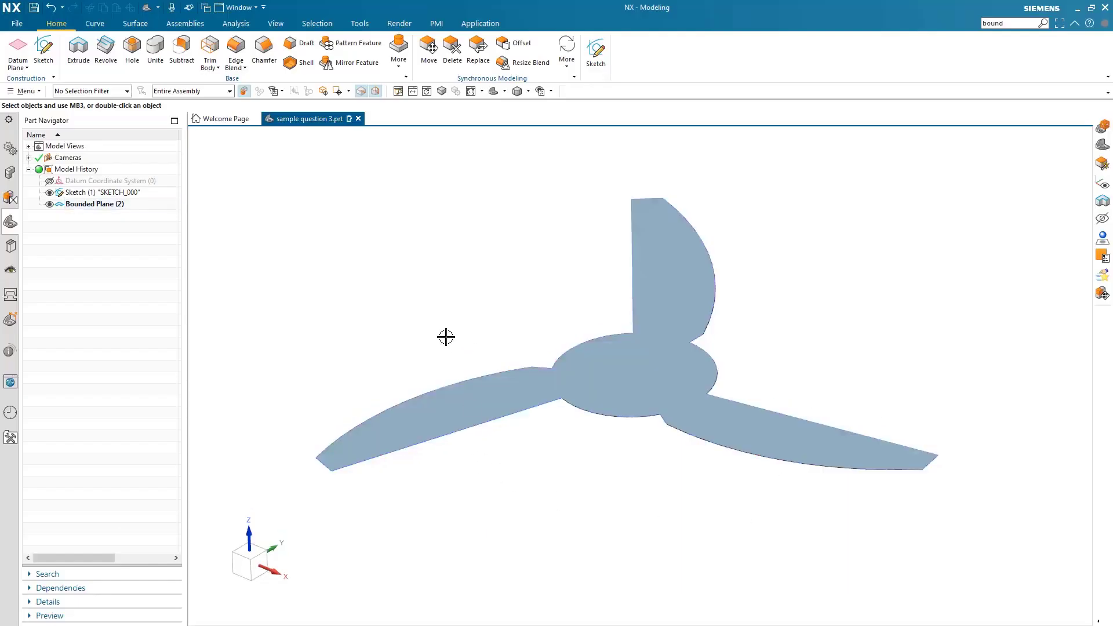
# Step: Reopen the blade sketch to review its dimensions, finish it, and measure the area of the bounded plane's face with the read-out moved clear
pyautogui.doubleClick(85, 194)
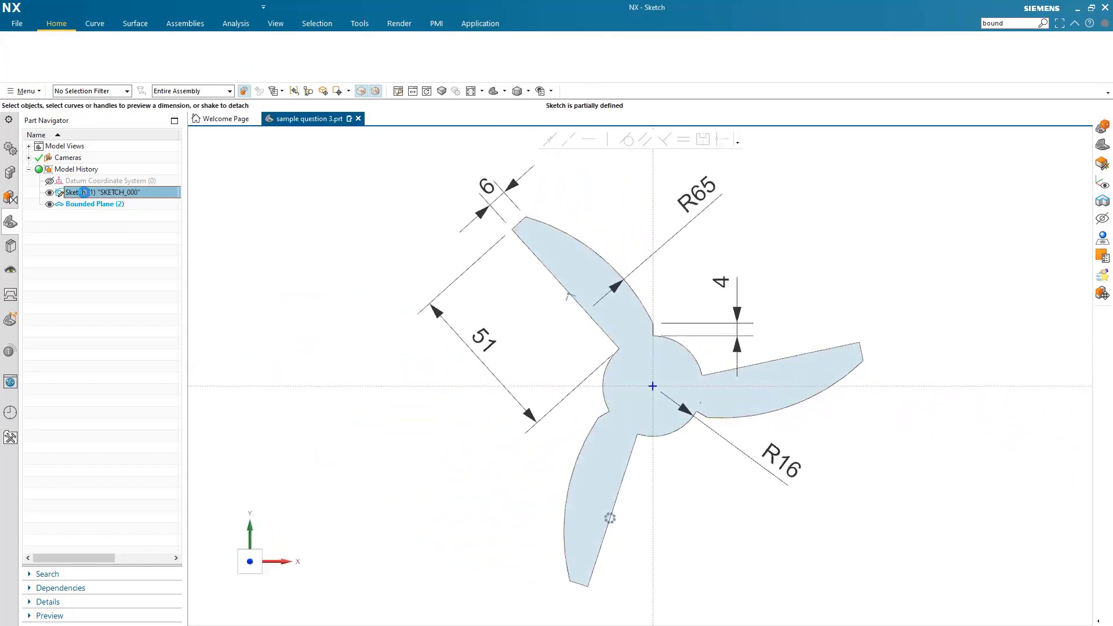
pyautogui.click(17, 49)
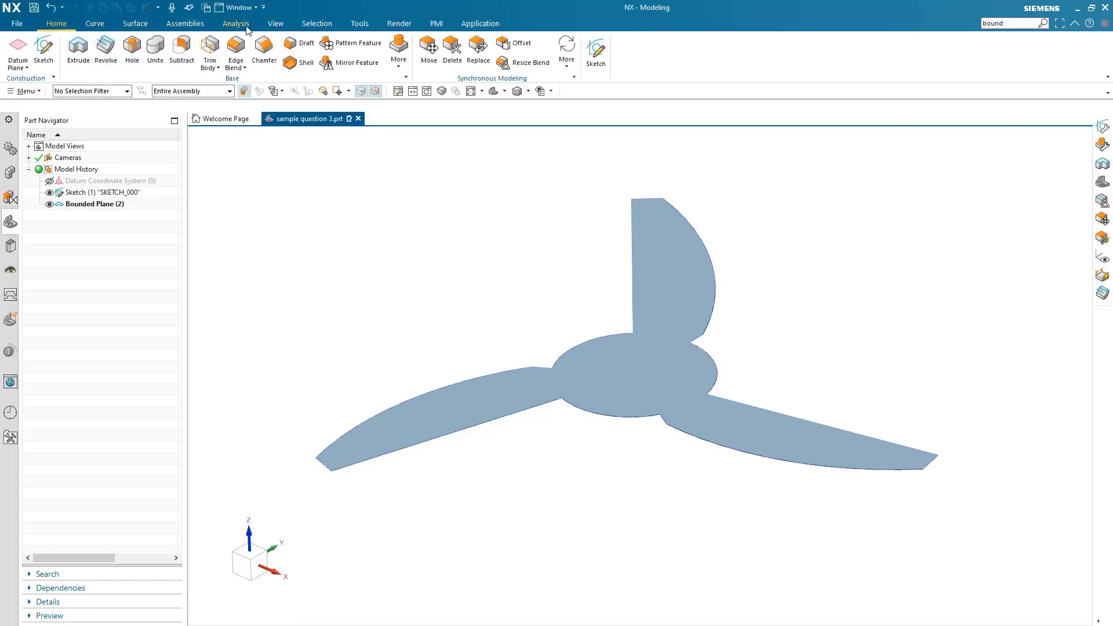
pyautogui.click(236, 23)
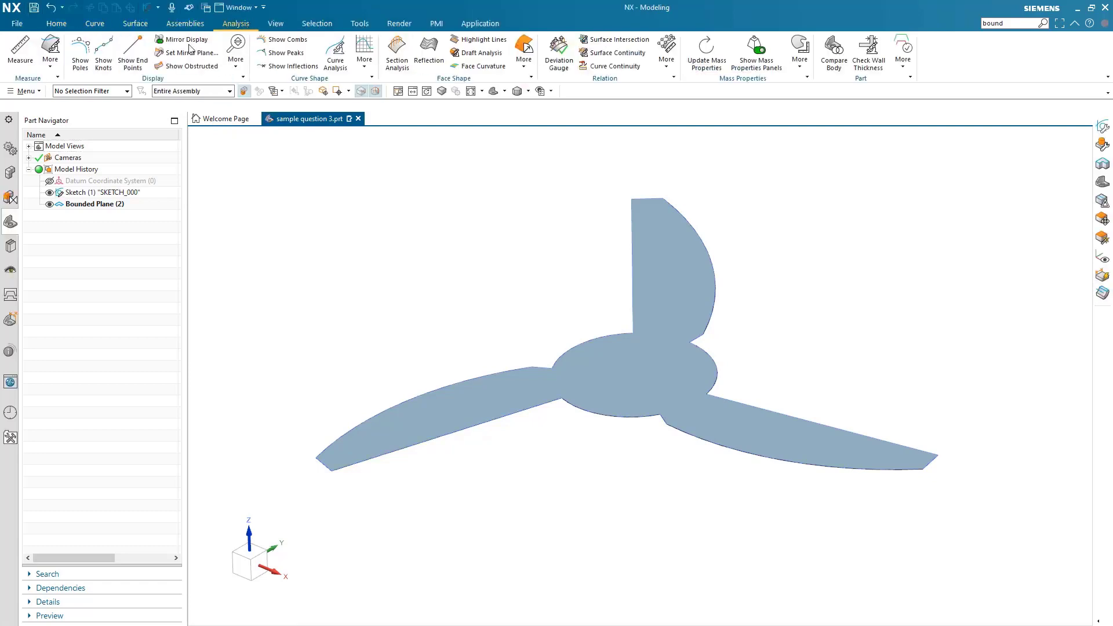
pyautogui.click(21, 50)
pyautogui.click(631, 380)
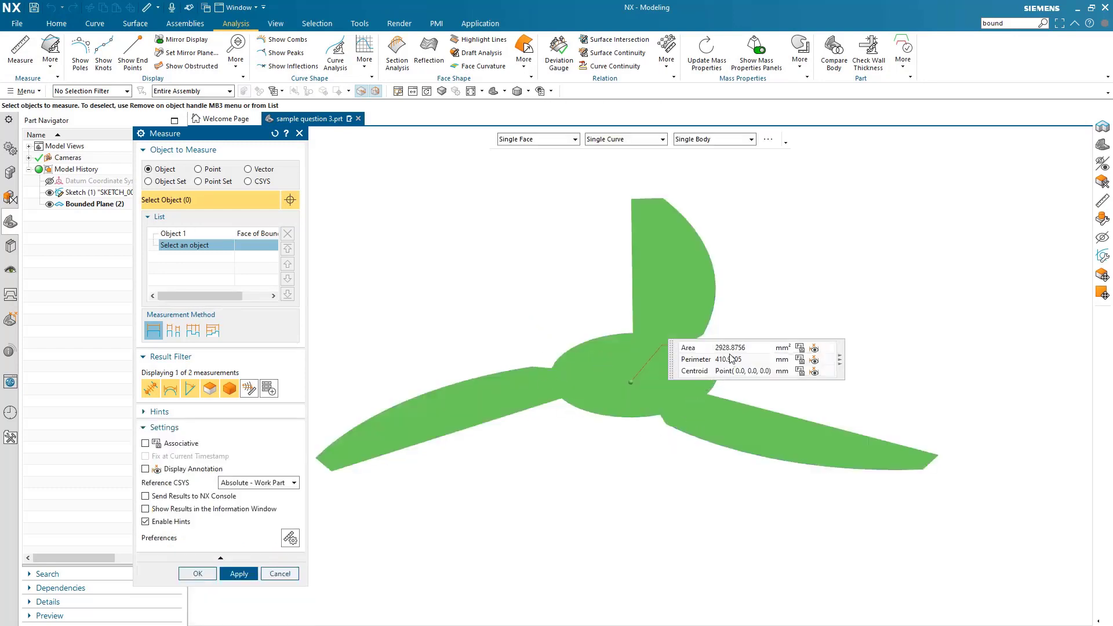
pyautogui.moveTo(671, 363); pyautogui.dragTo(759, 293)
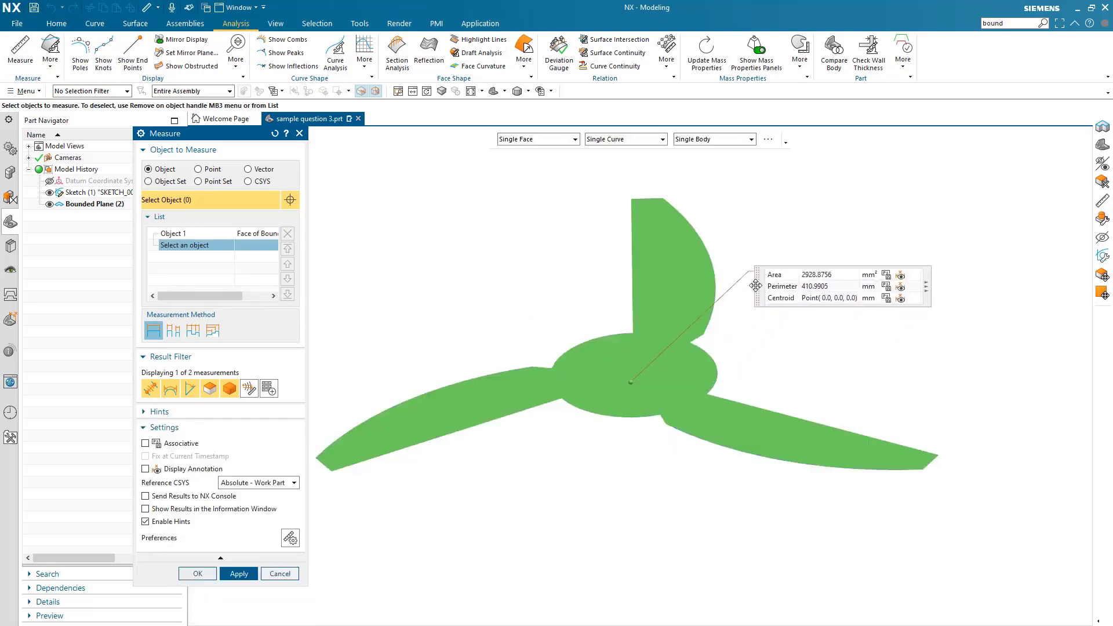